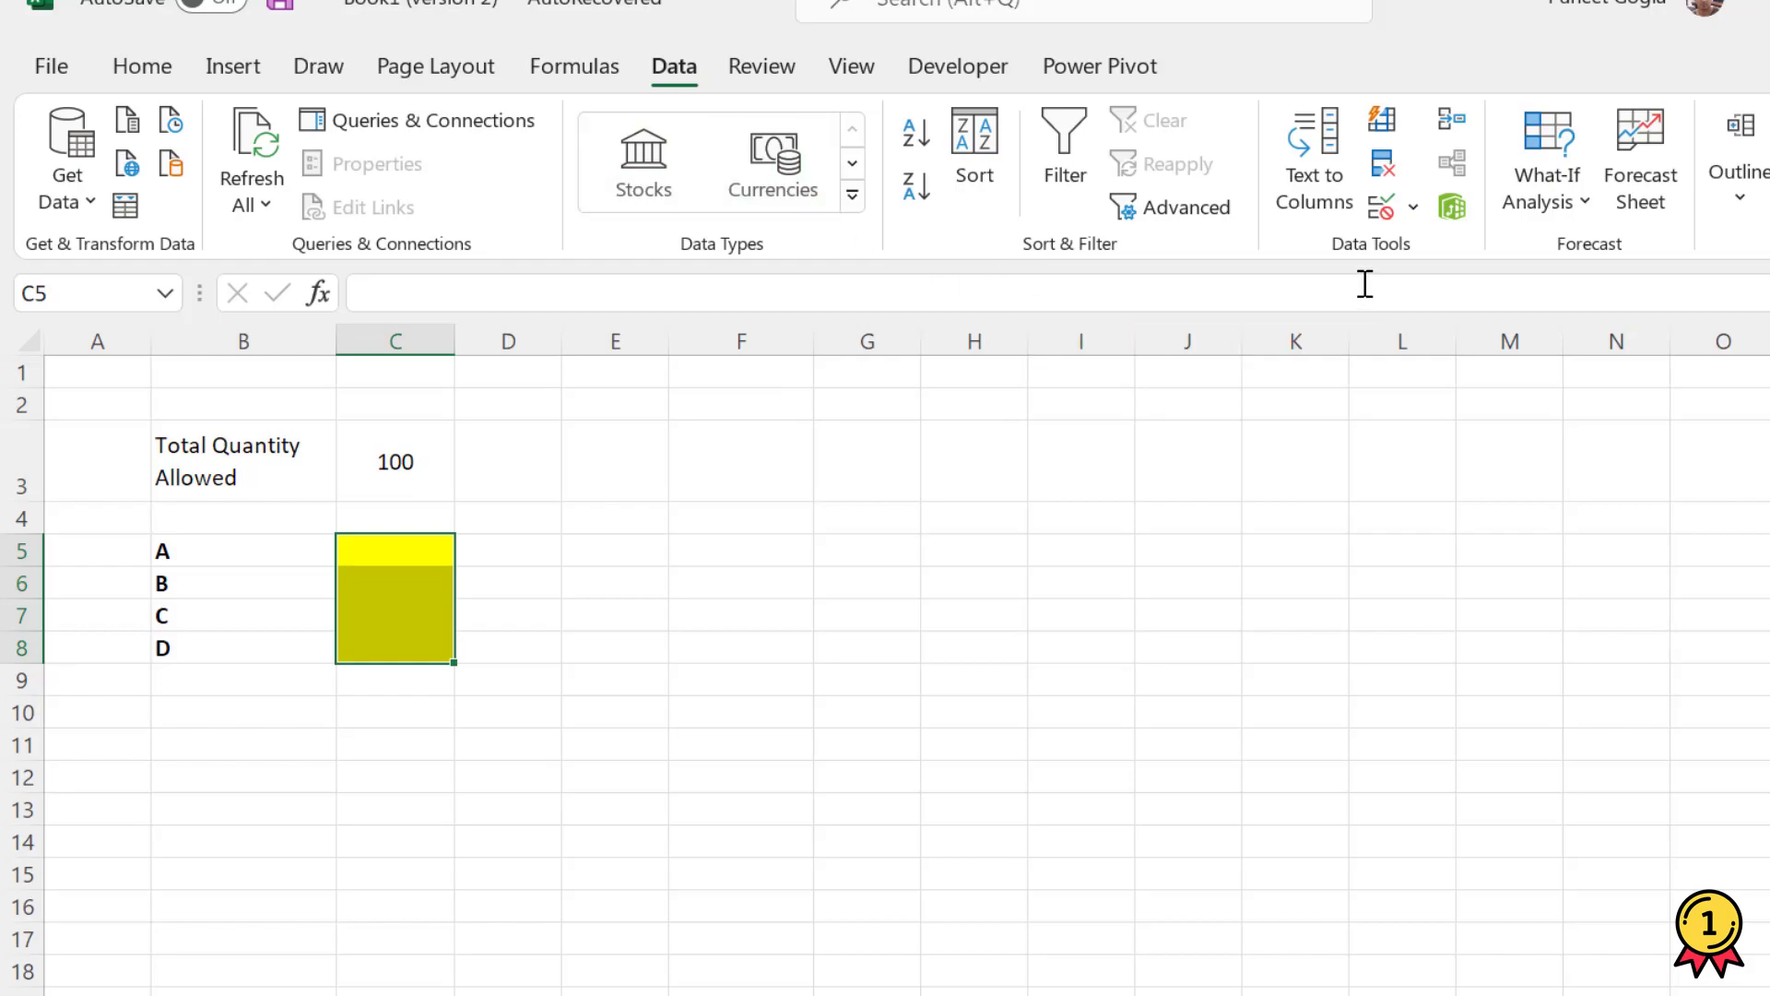
Give the yellow cells a Custom validation rule starting with the formula =Sum(C5:C8).
click(1382, 212)
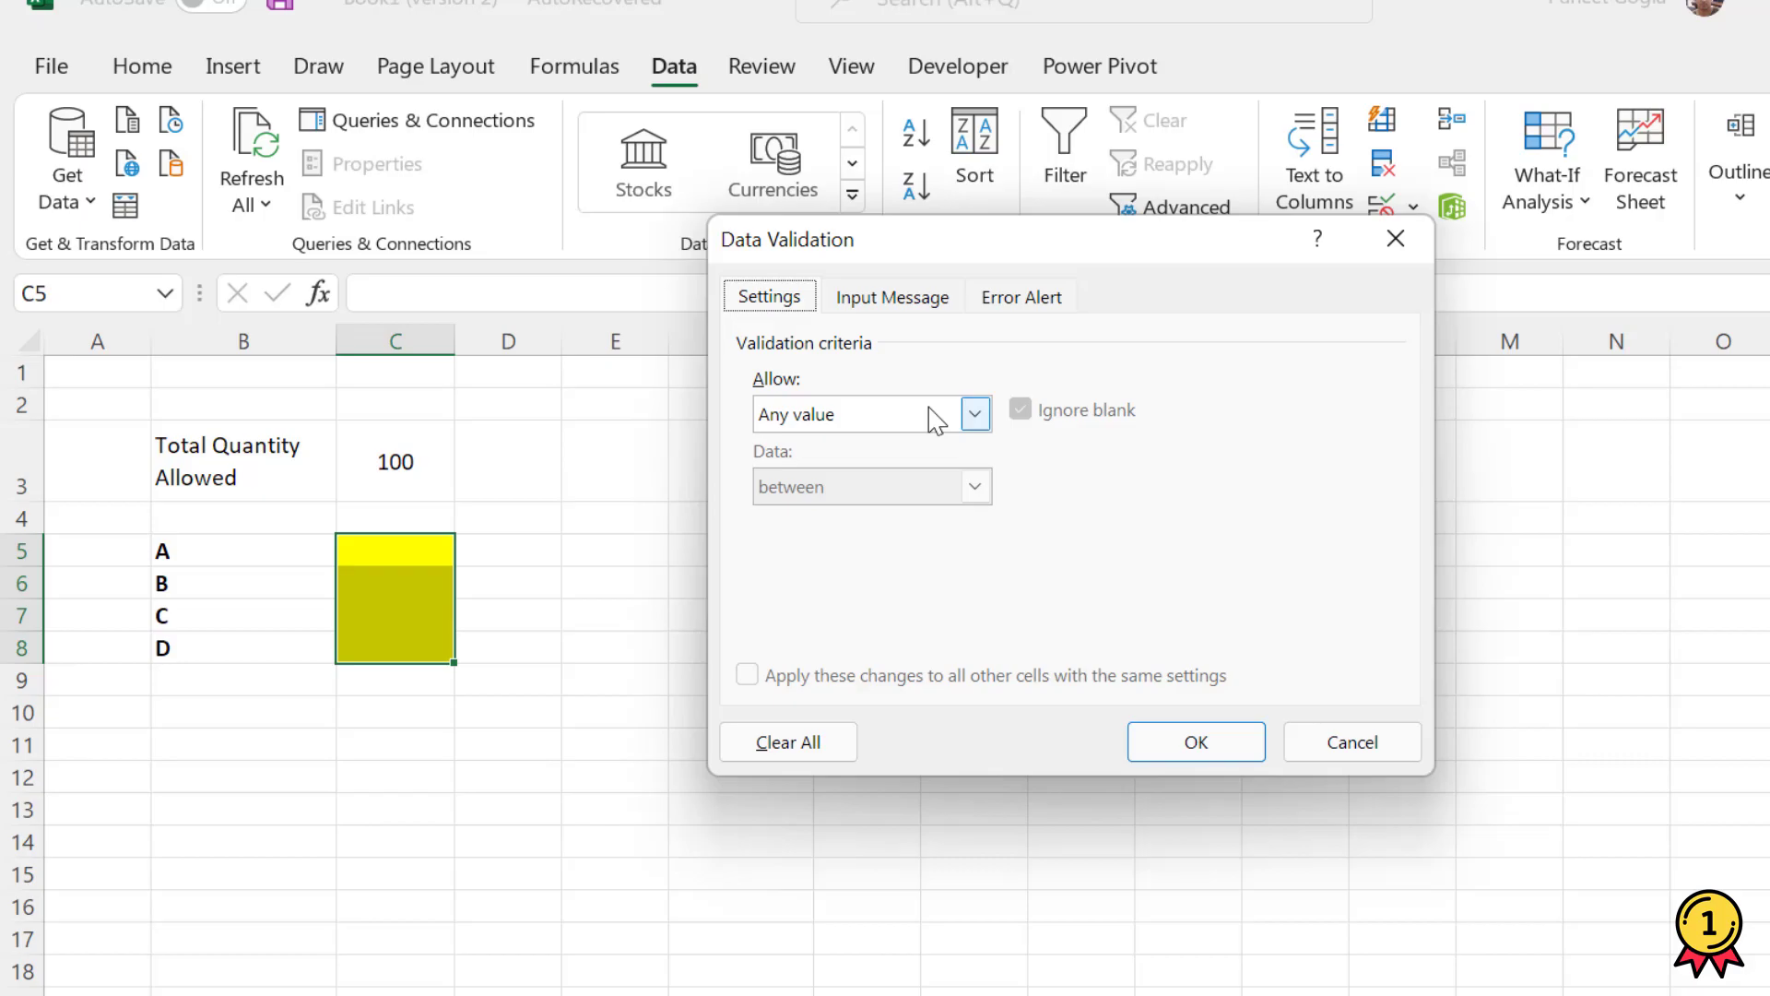
click(931, 419)
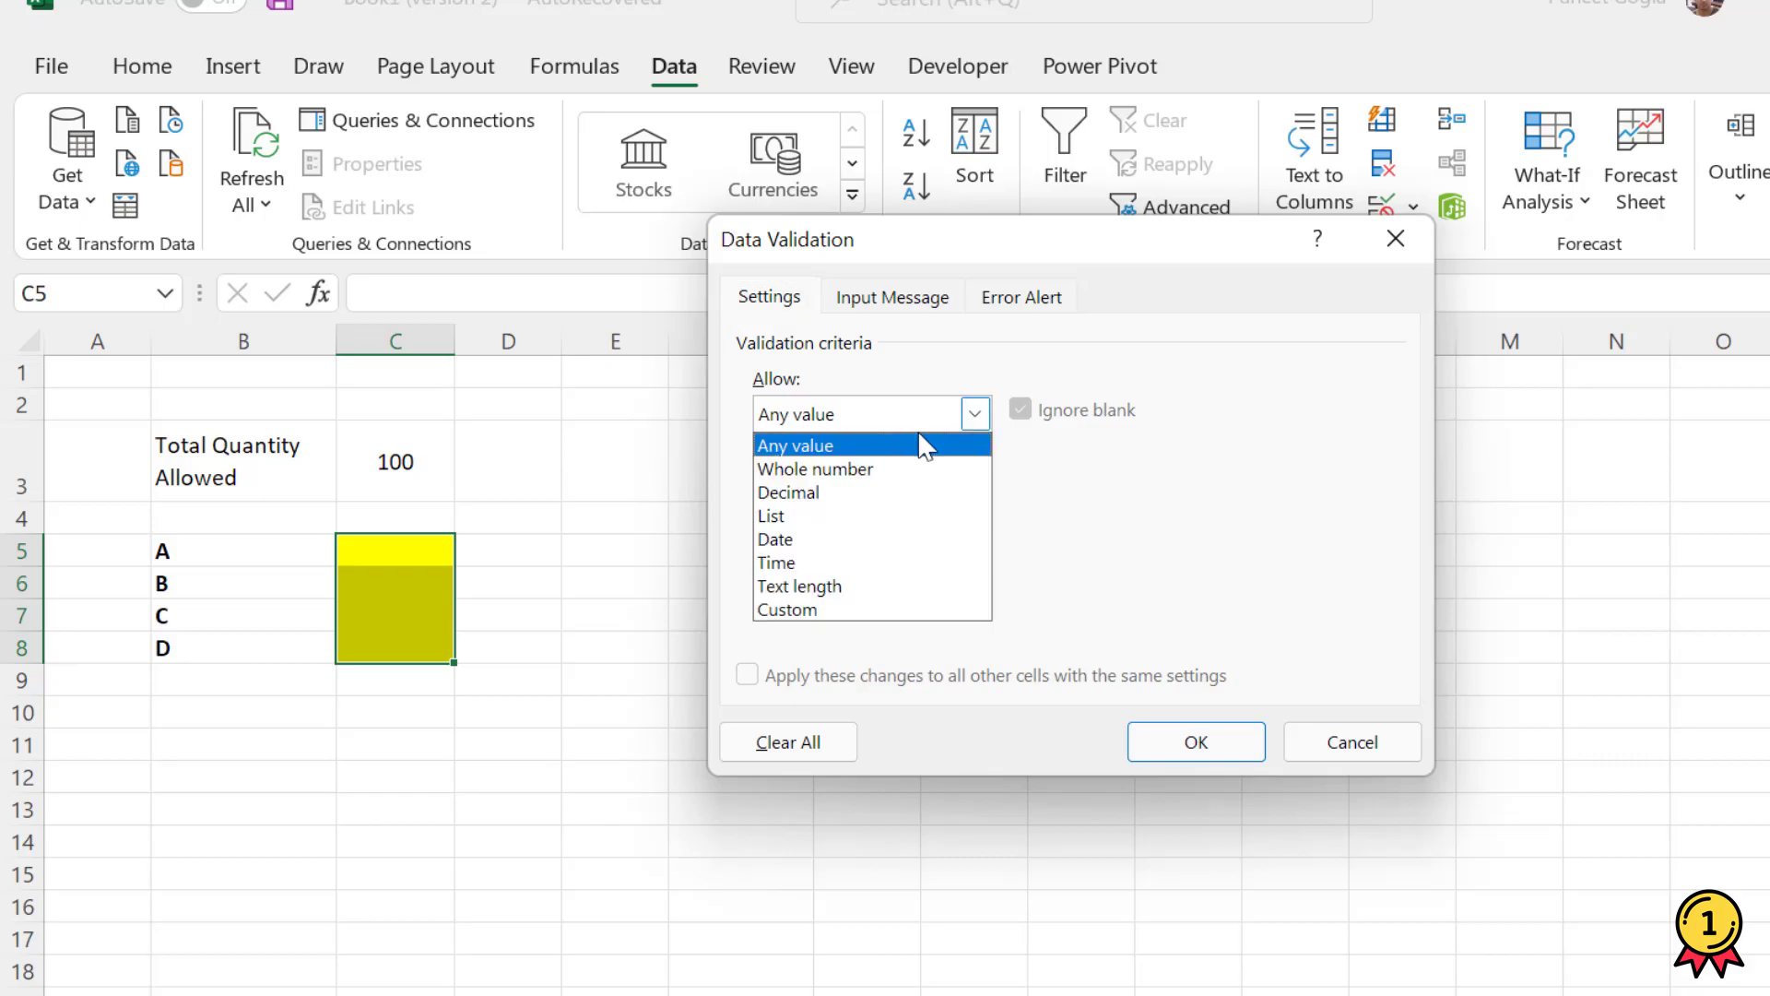
click(917, 610)
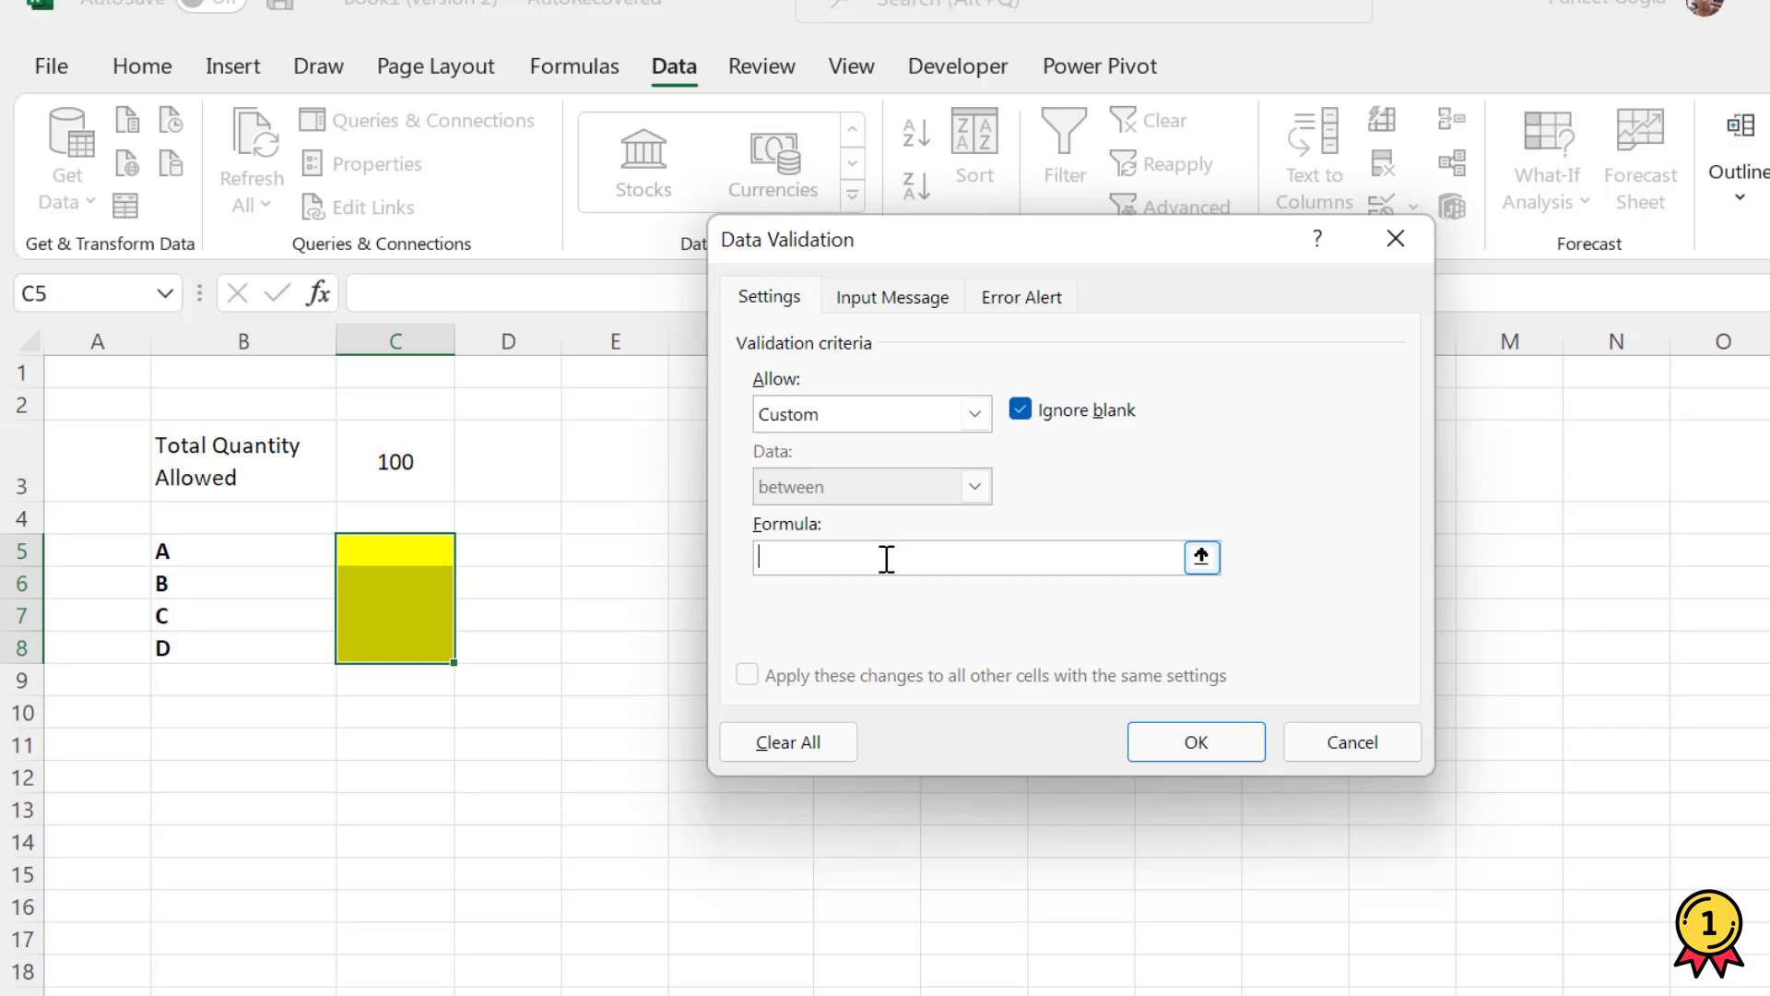
text(=Sum(C5:C8))
Lock the range as $C$5:$C$8 and finish the formula as =Sum($C$5:$C$8)<=100.
key(Left)
key(Left)
key(Left)
key(Left)
text($)
key(Right)
text($)
key(Right)
key(Right)
text($)
key(Right)
text($)
key(Right)
key(Right)
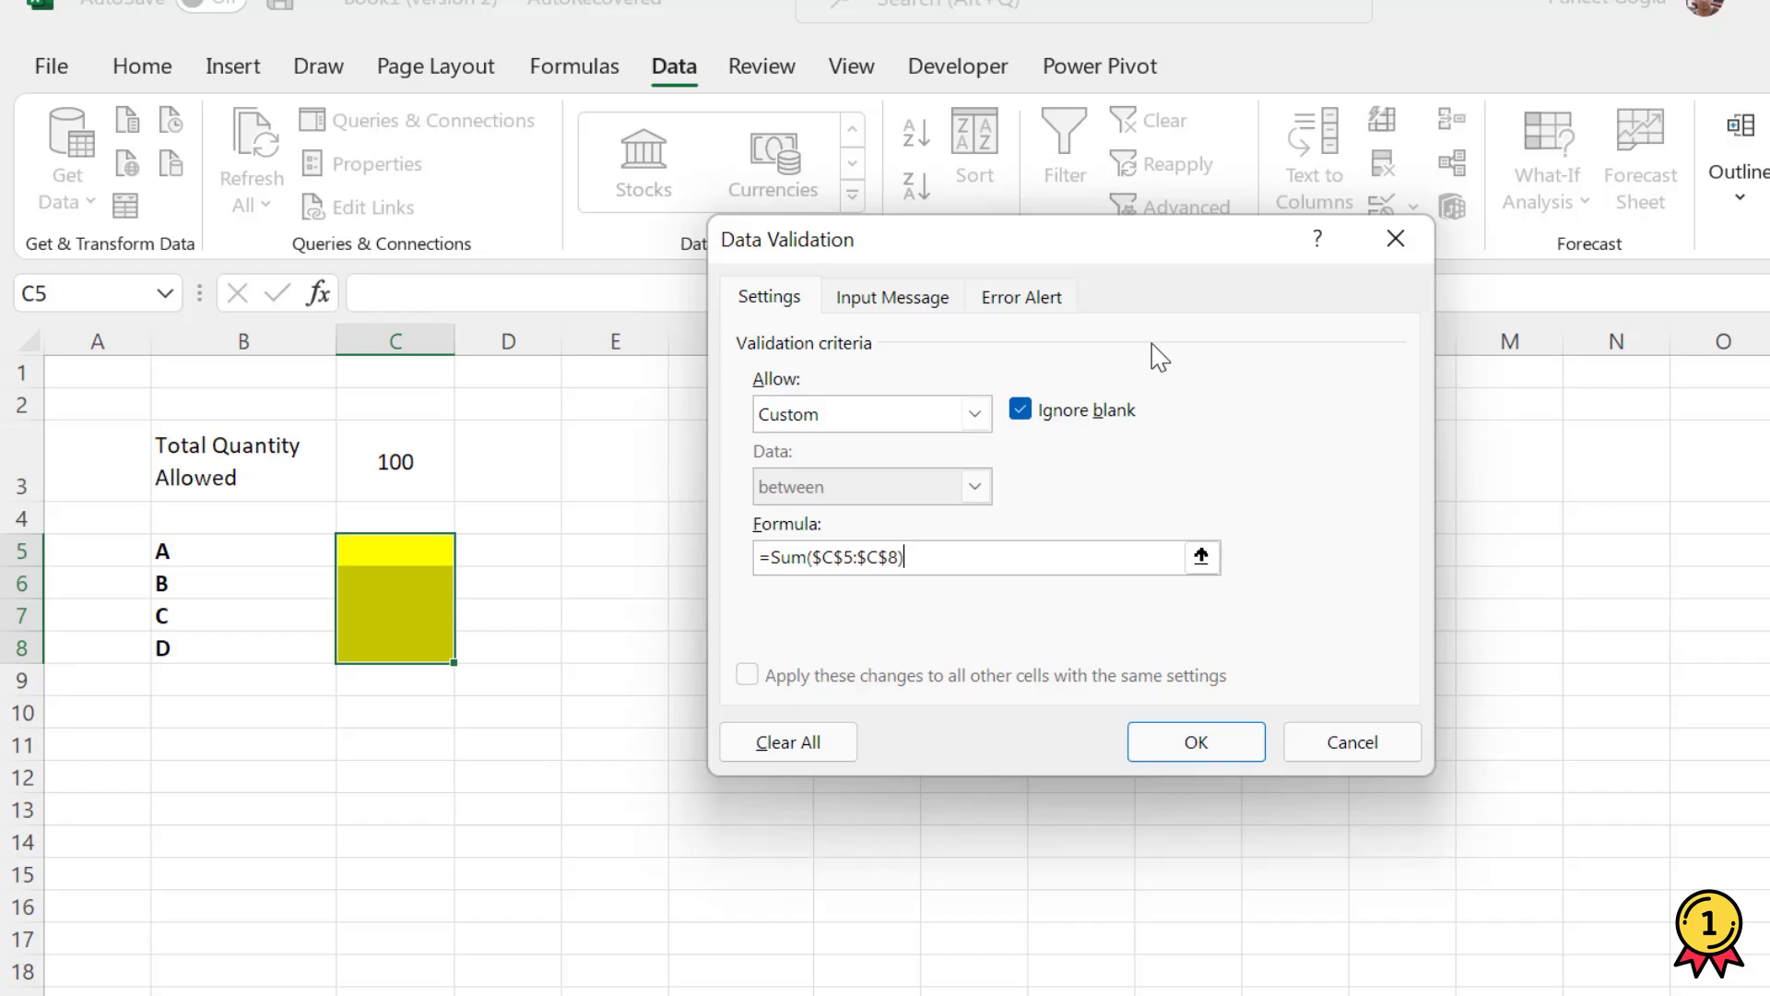
text(<=100)
Add an error alert titled 'Value Exceeded' with the pasted message that the sum can't exceed 100, and apply it.
click(1084, 293)
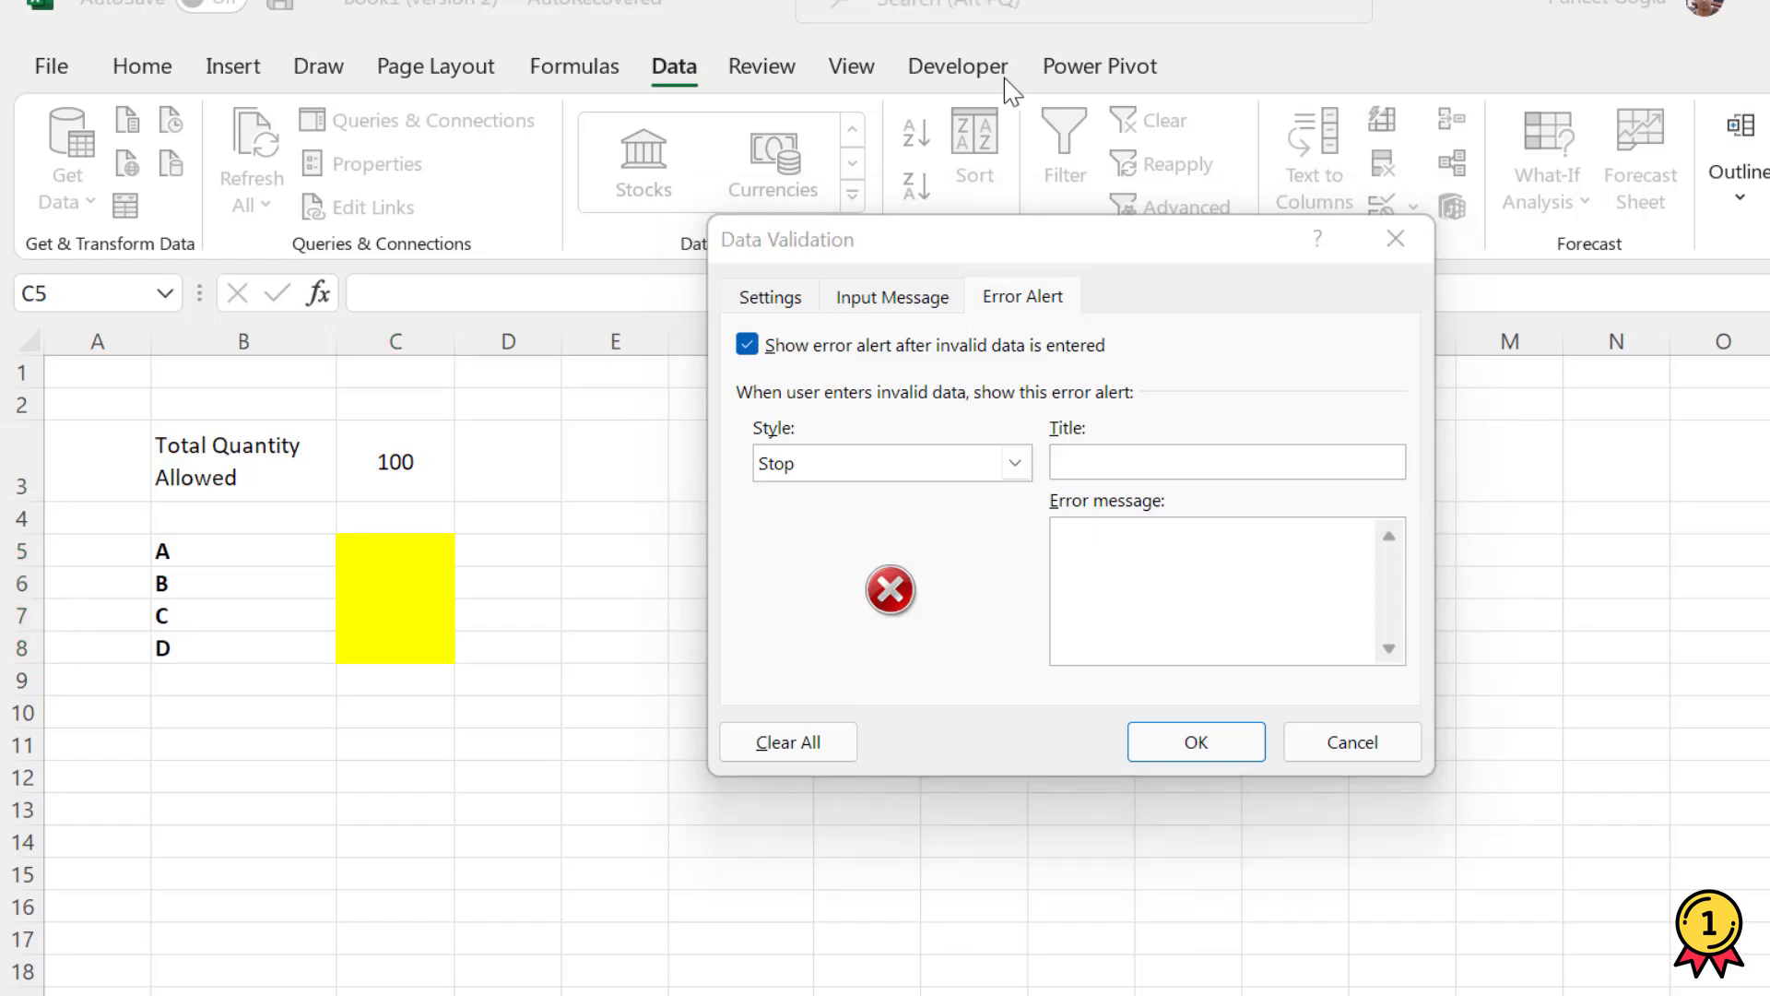
click(1133, 475)
text(Value Exceeded)
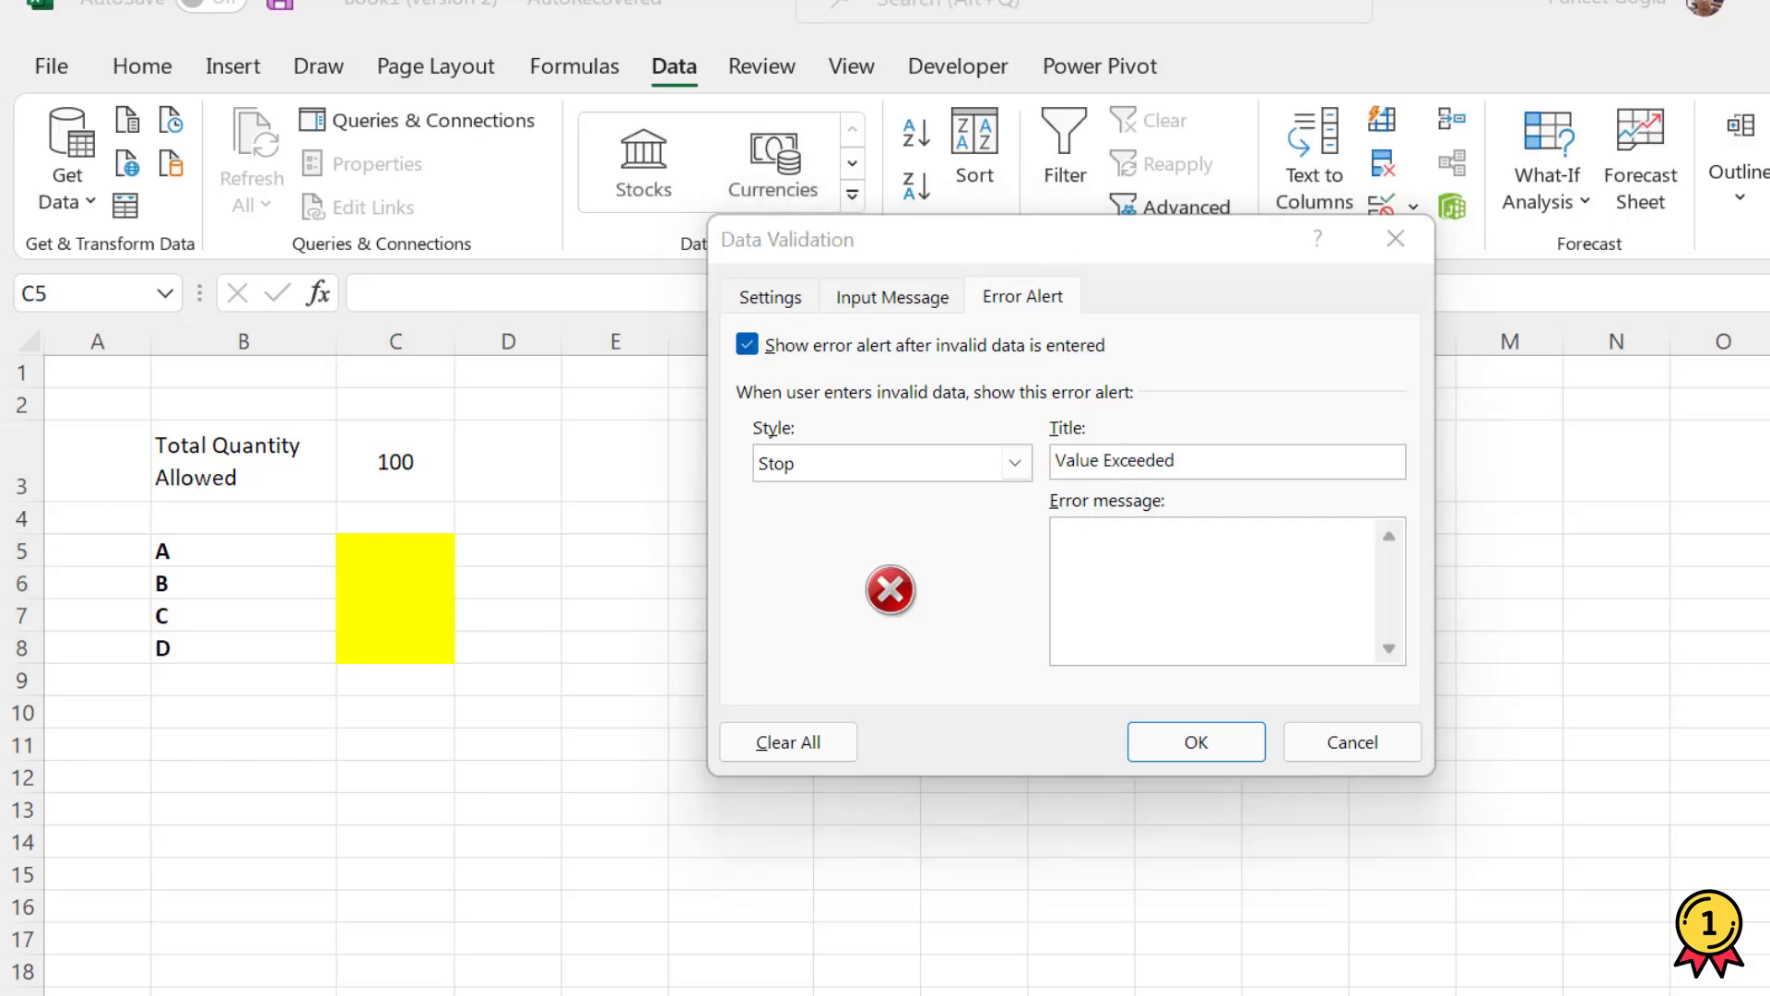
click(1177, 584)
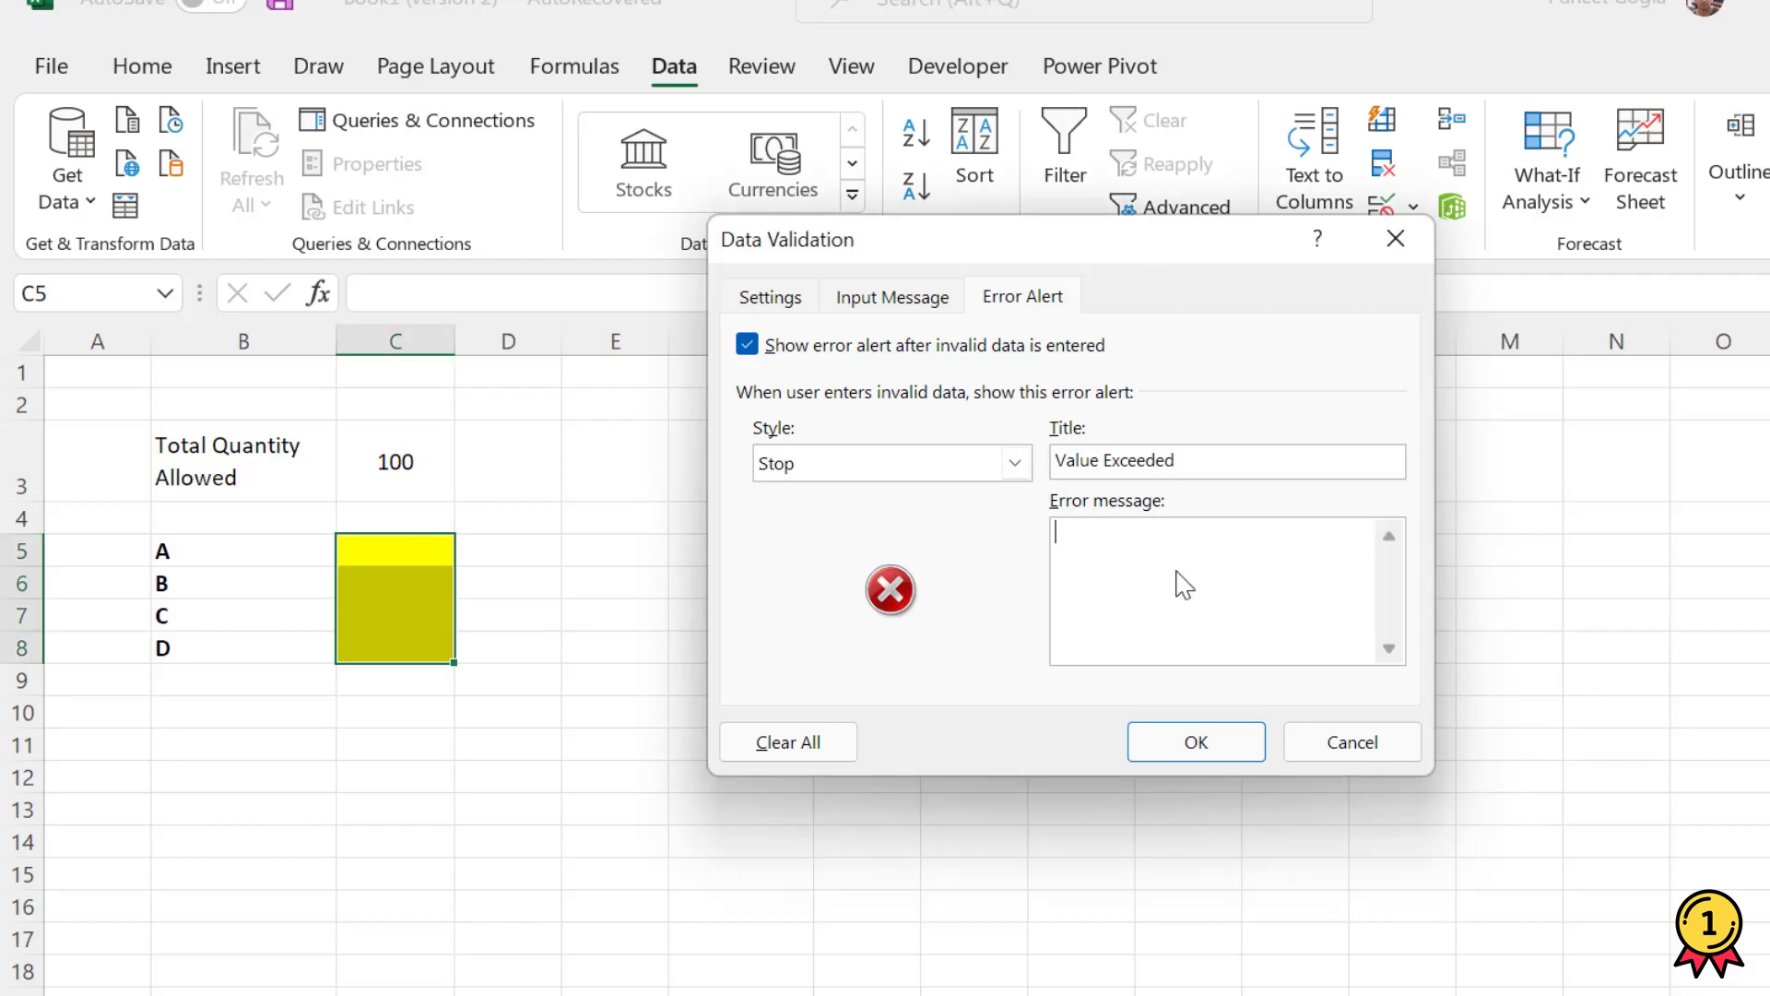
text(There’s a restriction on all four cells with yellow. You can’t enter a sum total of more than 100.)
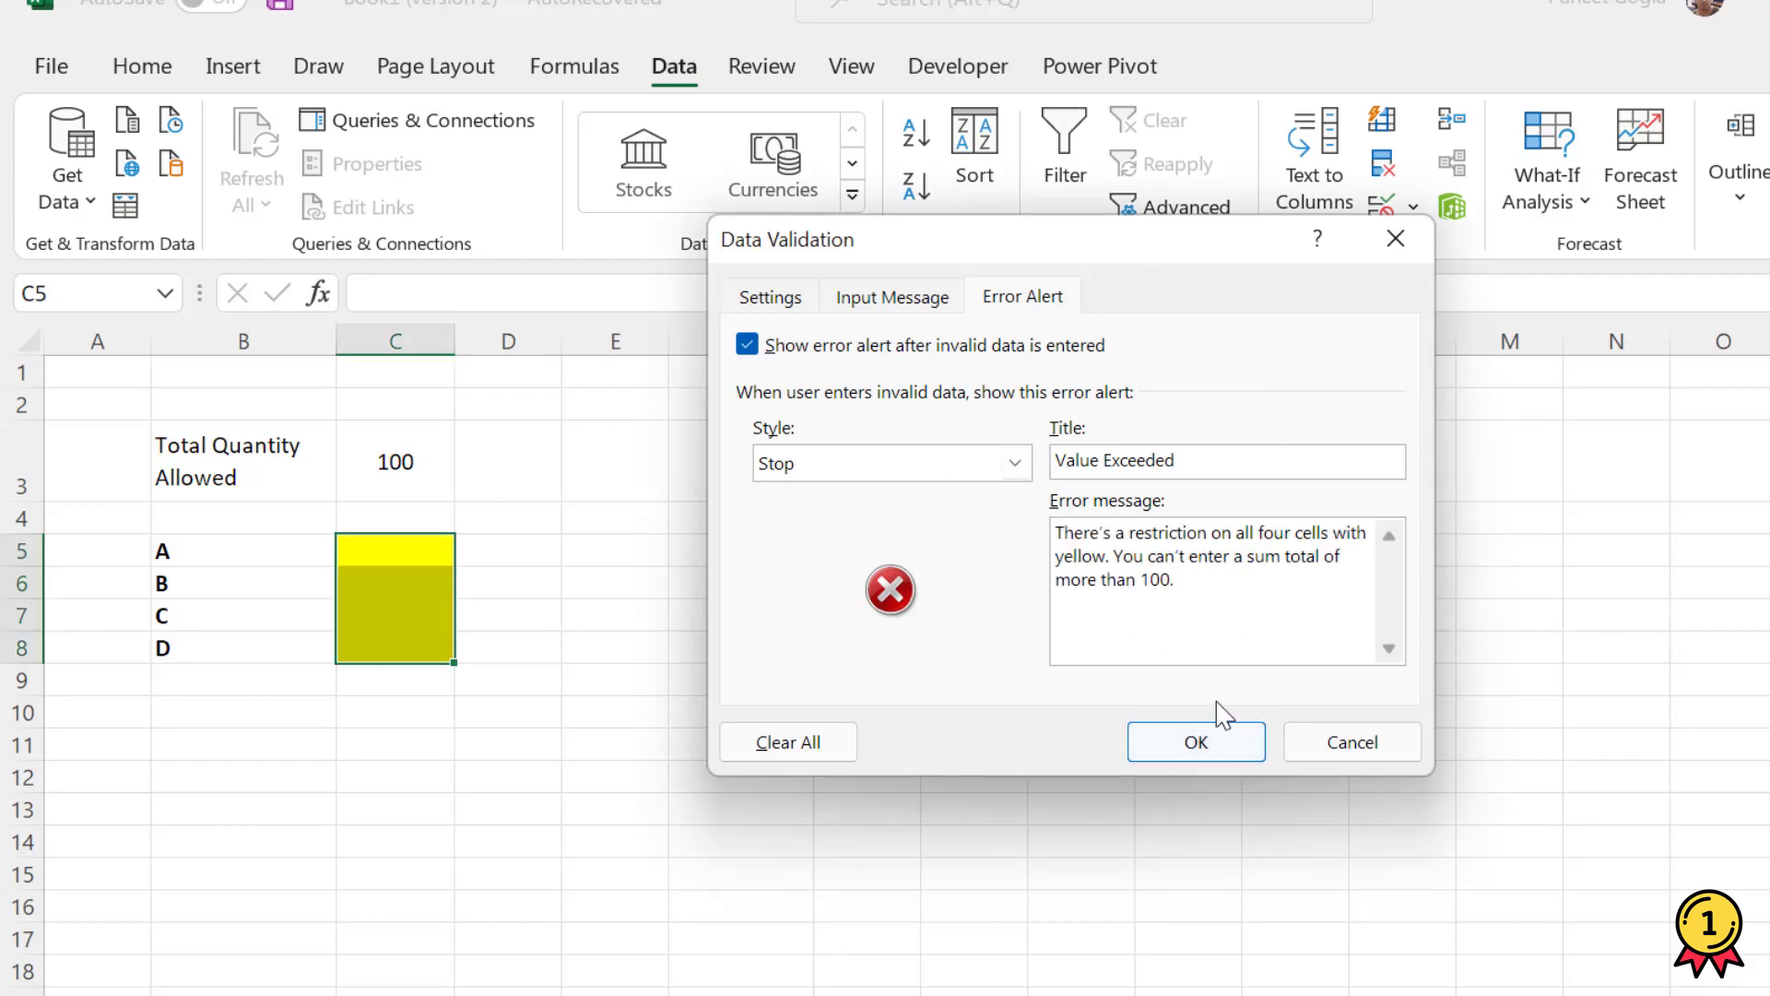
click(1226, 749)
Enter 80 in cell C5.
click(710, 656)
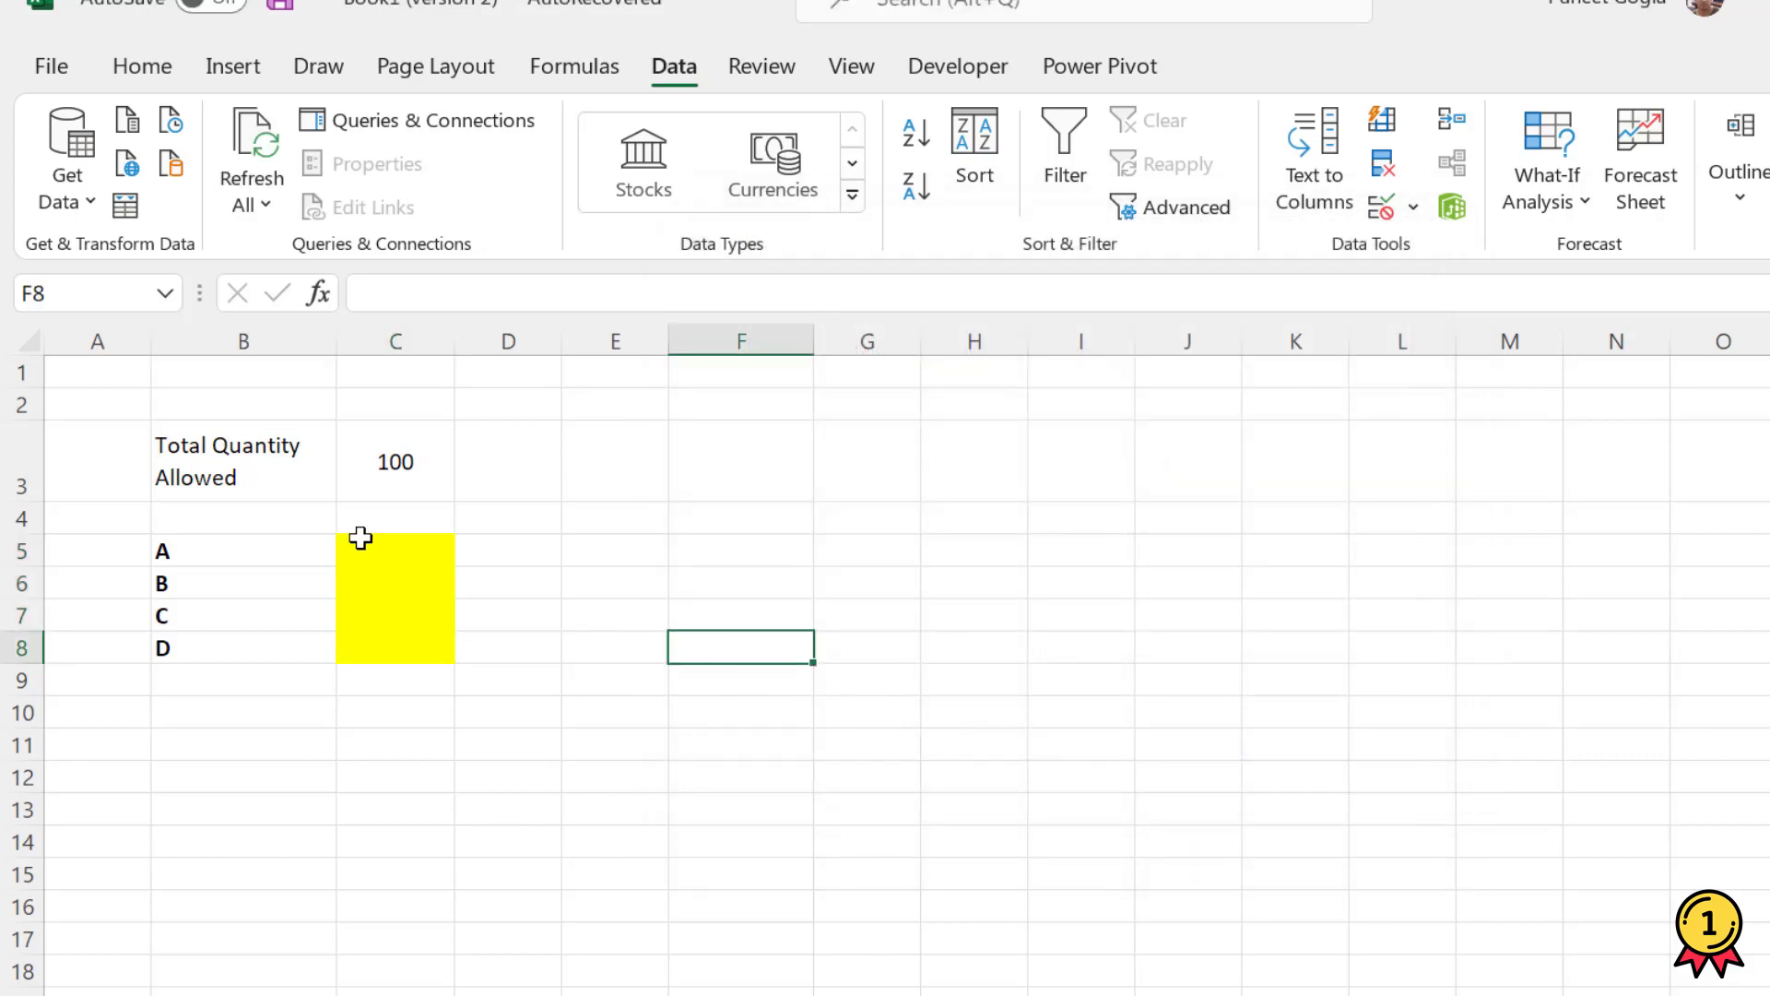
click(362, 544)
text(80)
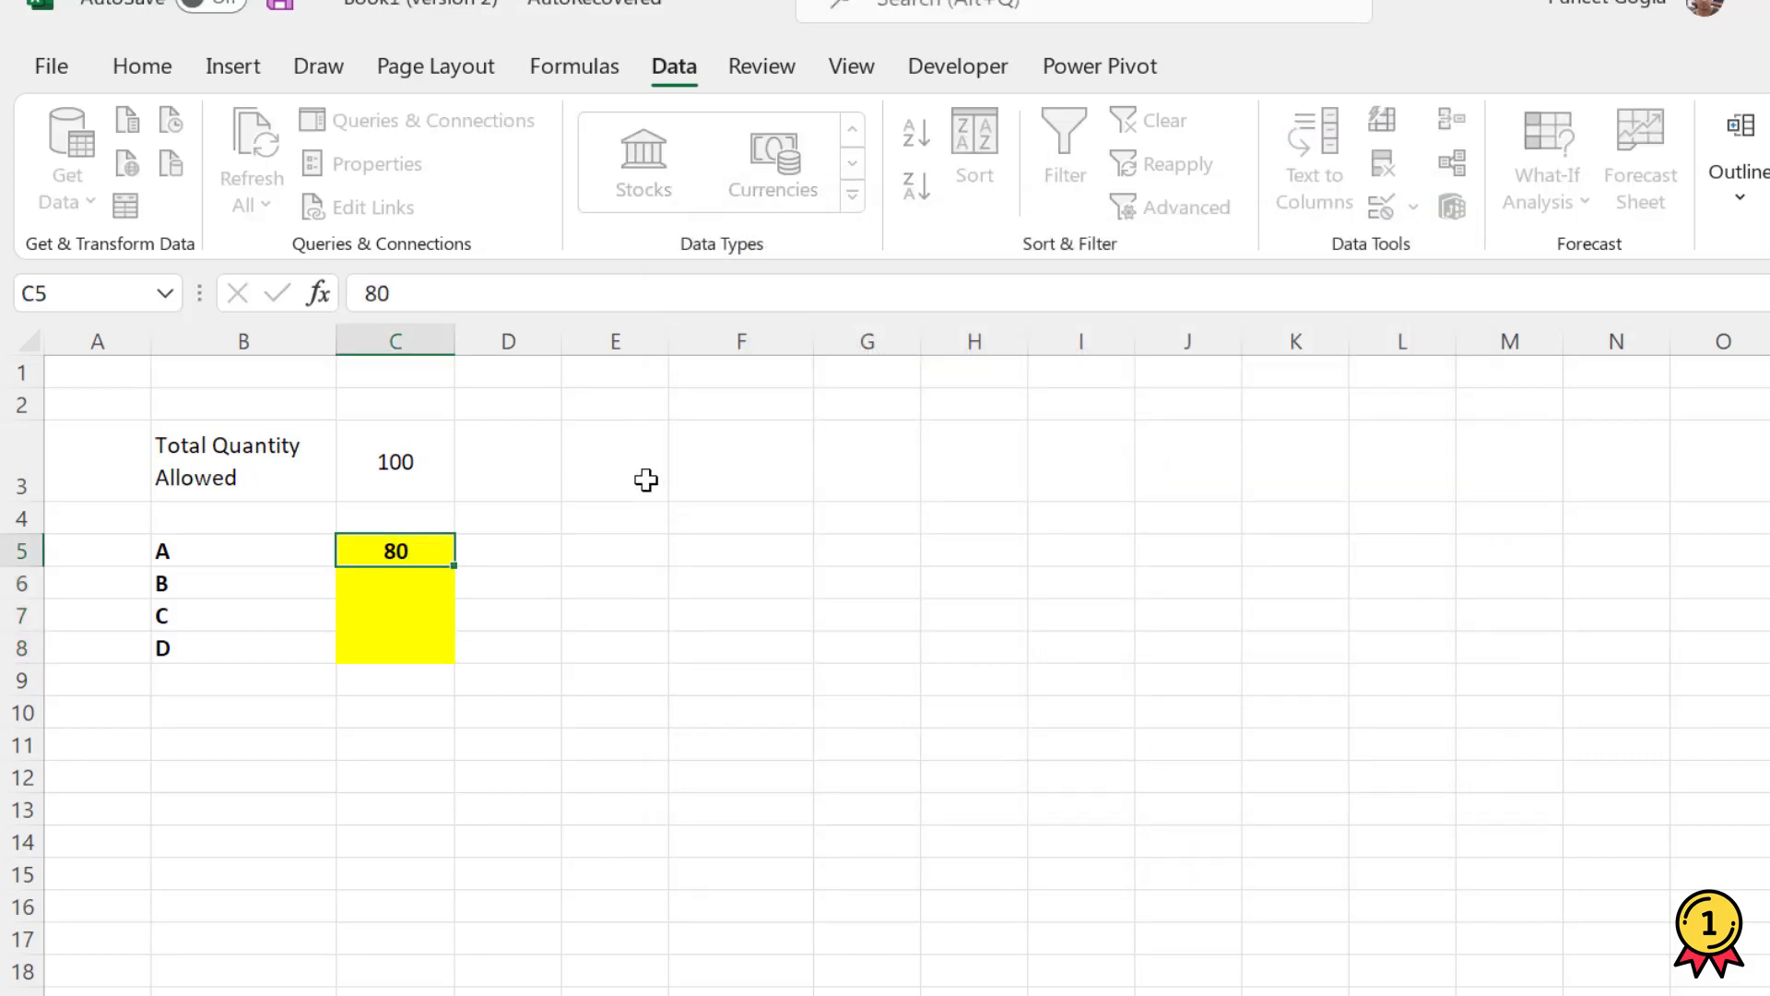
key(Return)
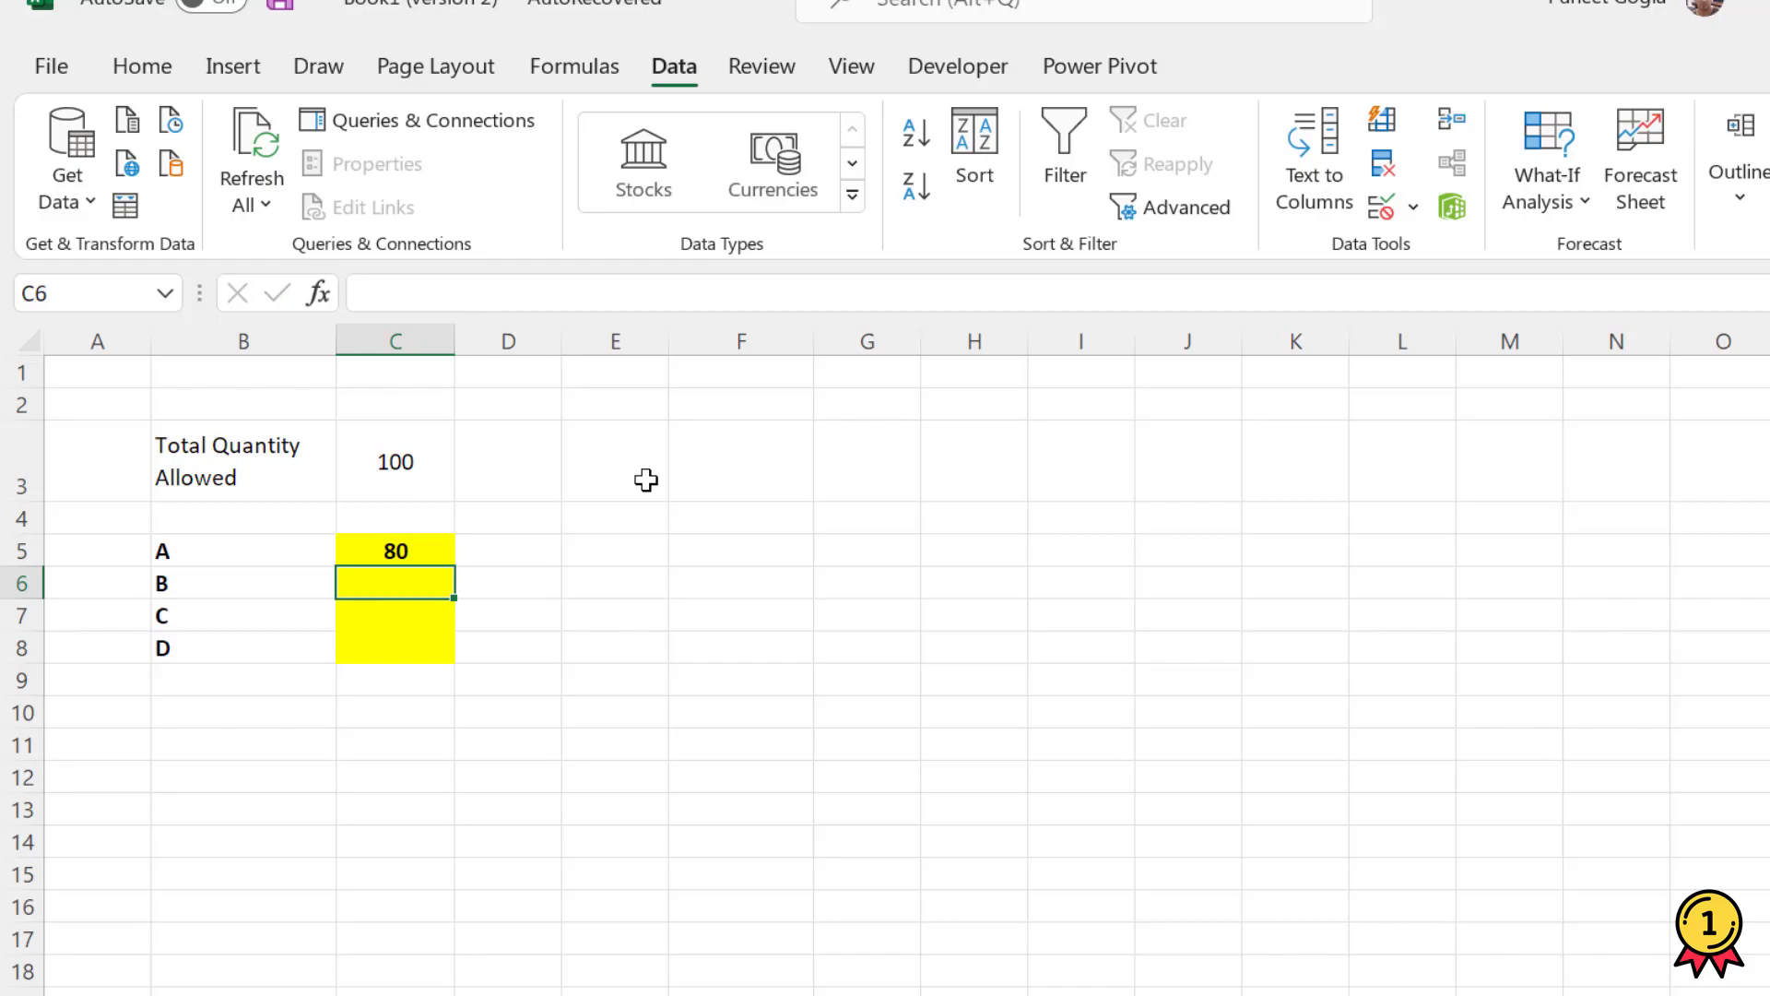
Try 21 in C6, see it rejected by the limit, and retry with 20.
text(21)
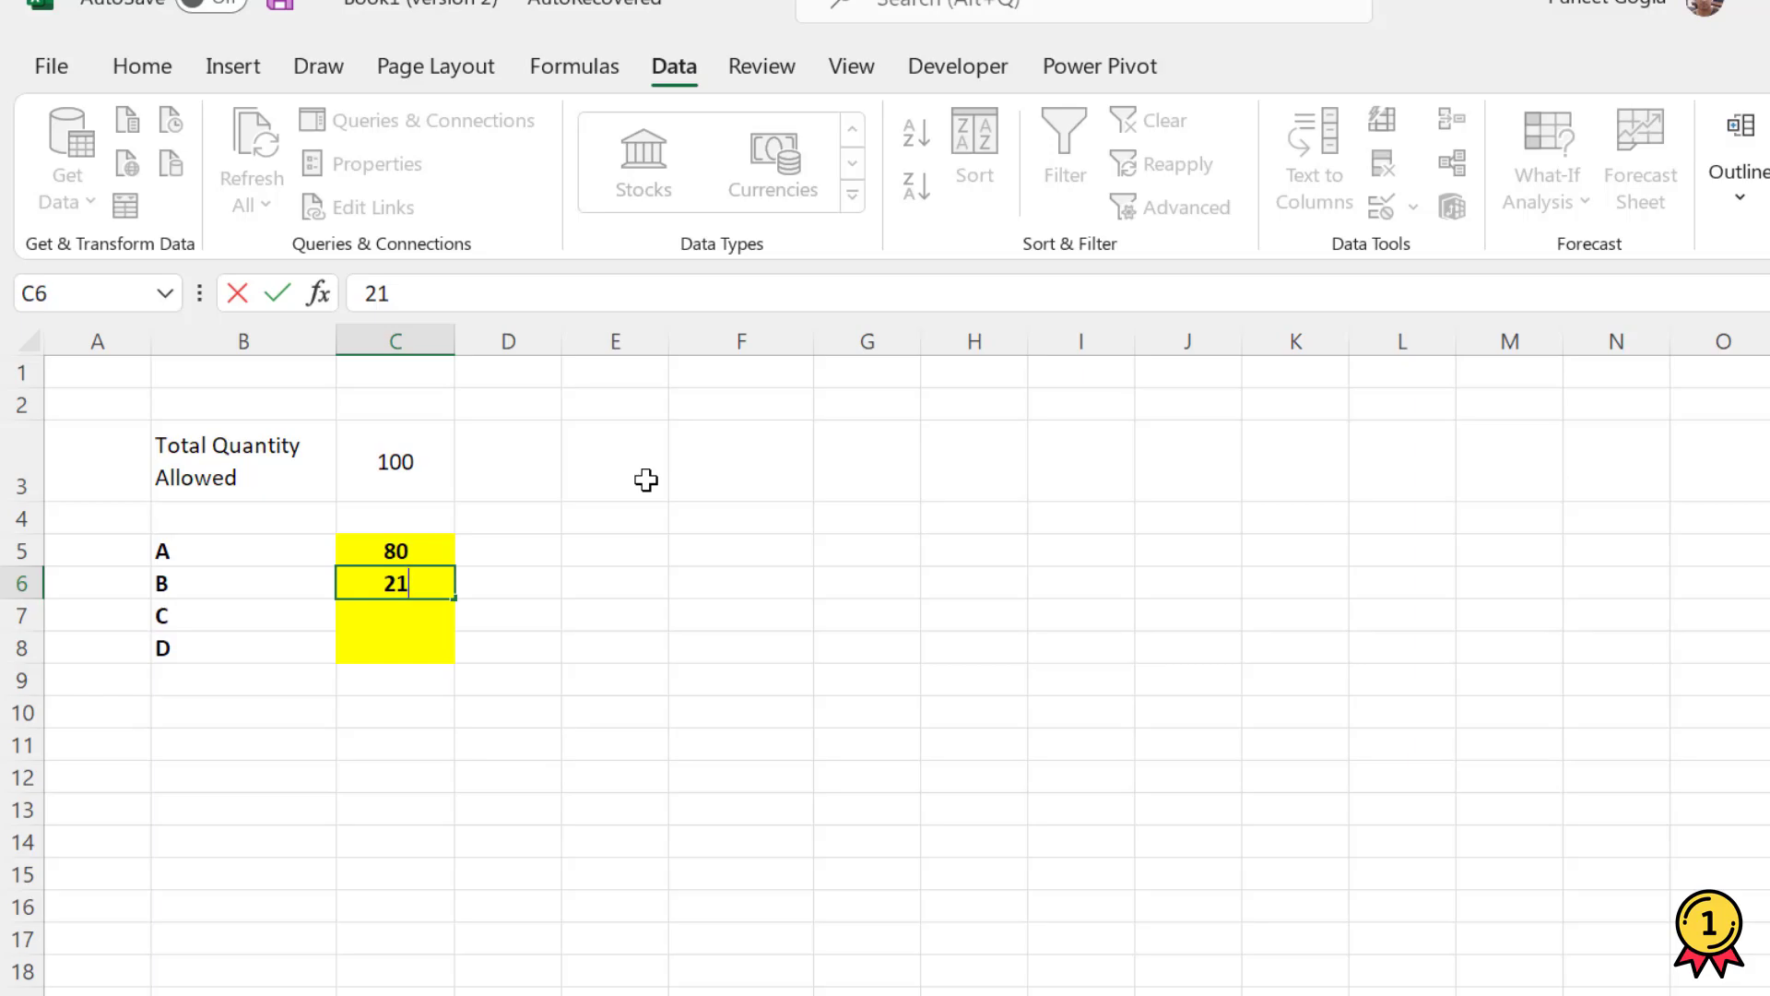
key(Return)
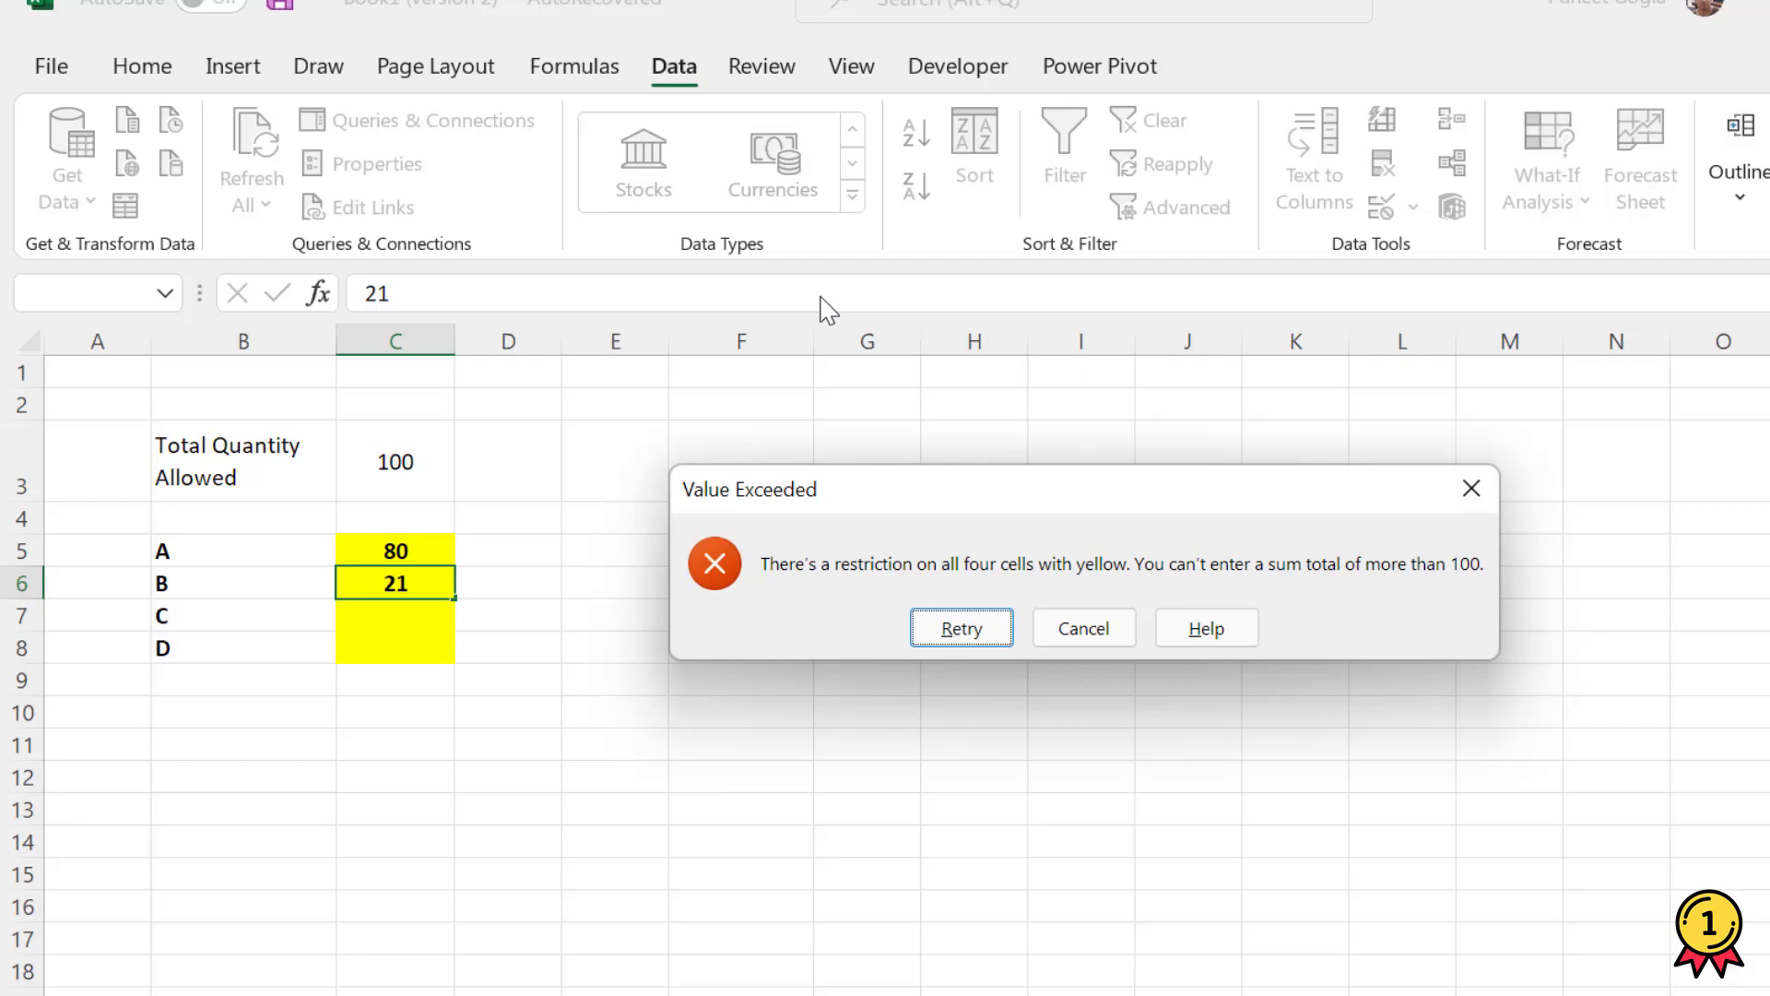
click(957, 628)
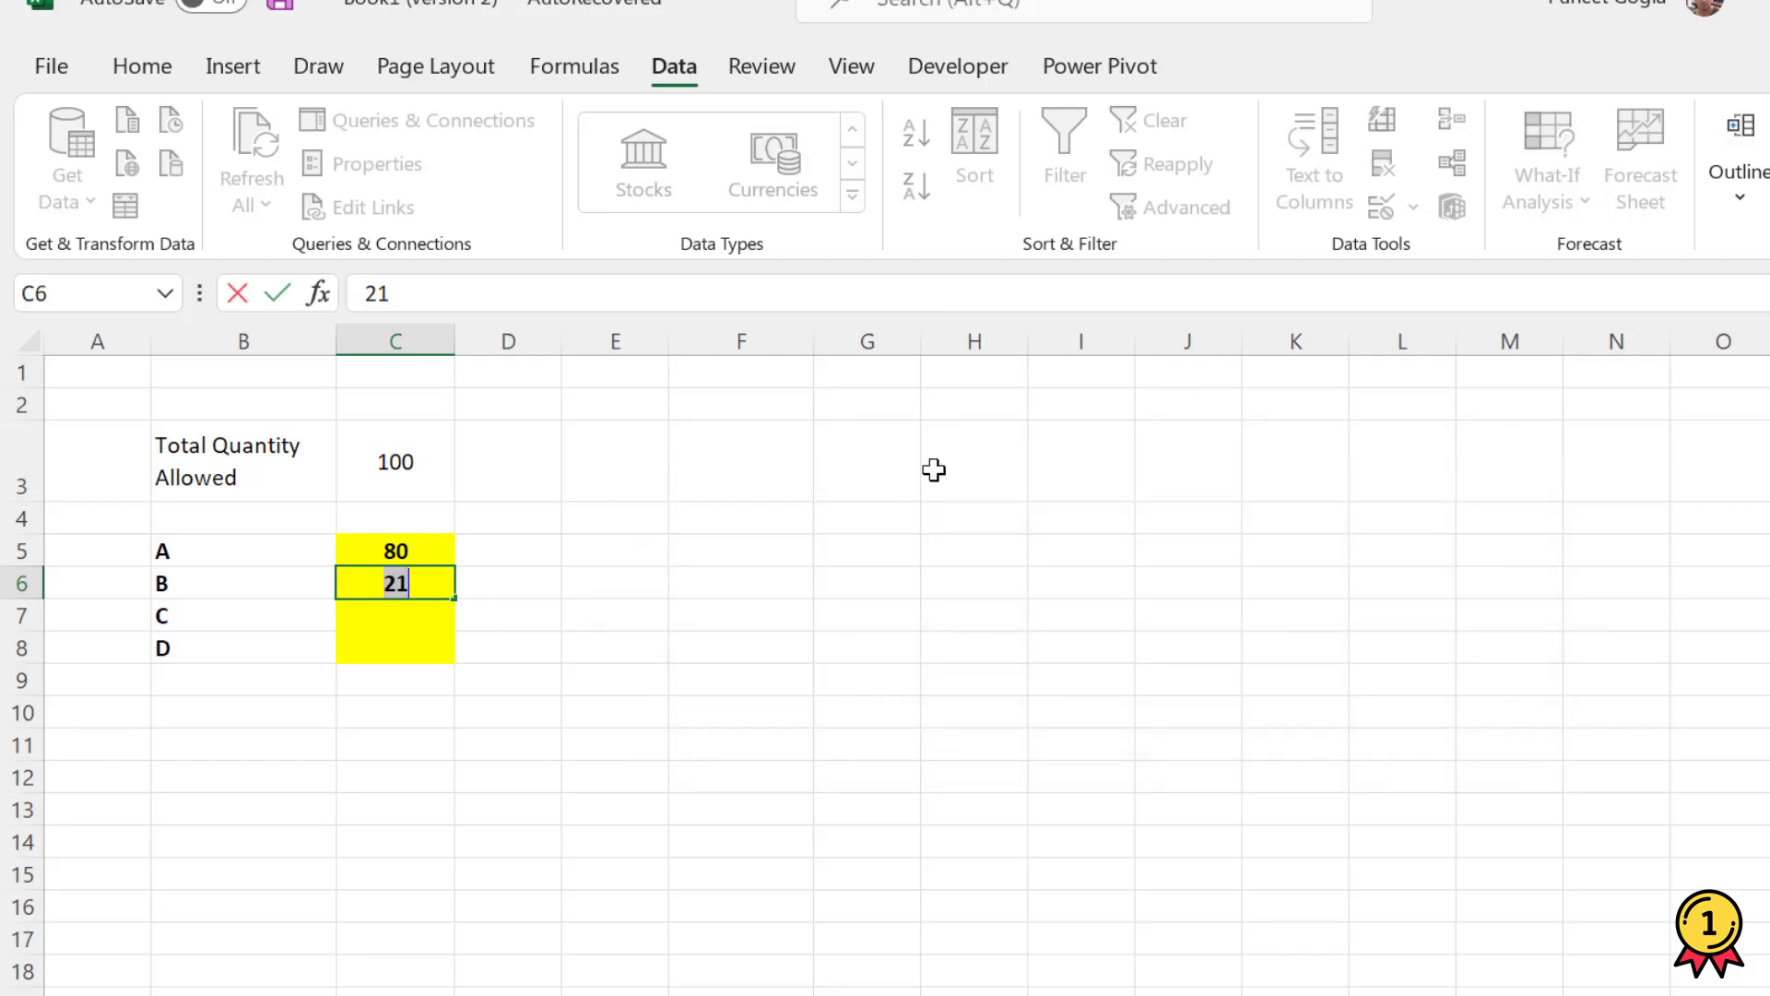
text(20)
key(Return)
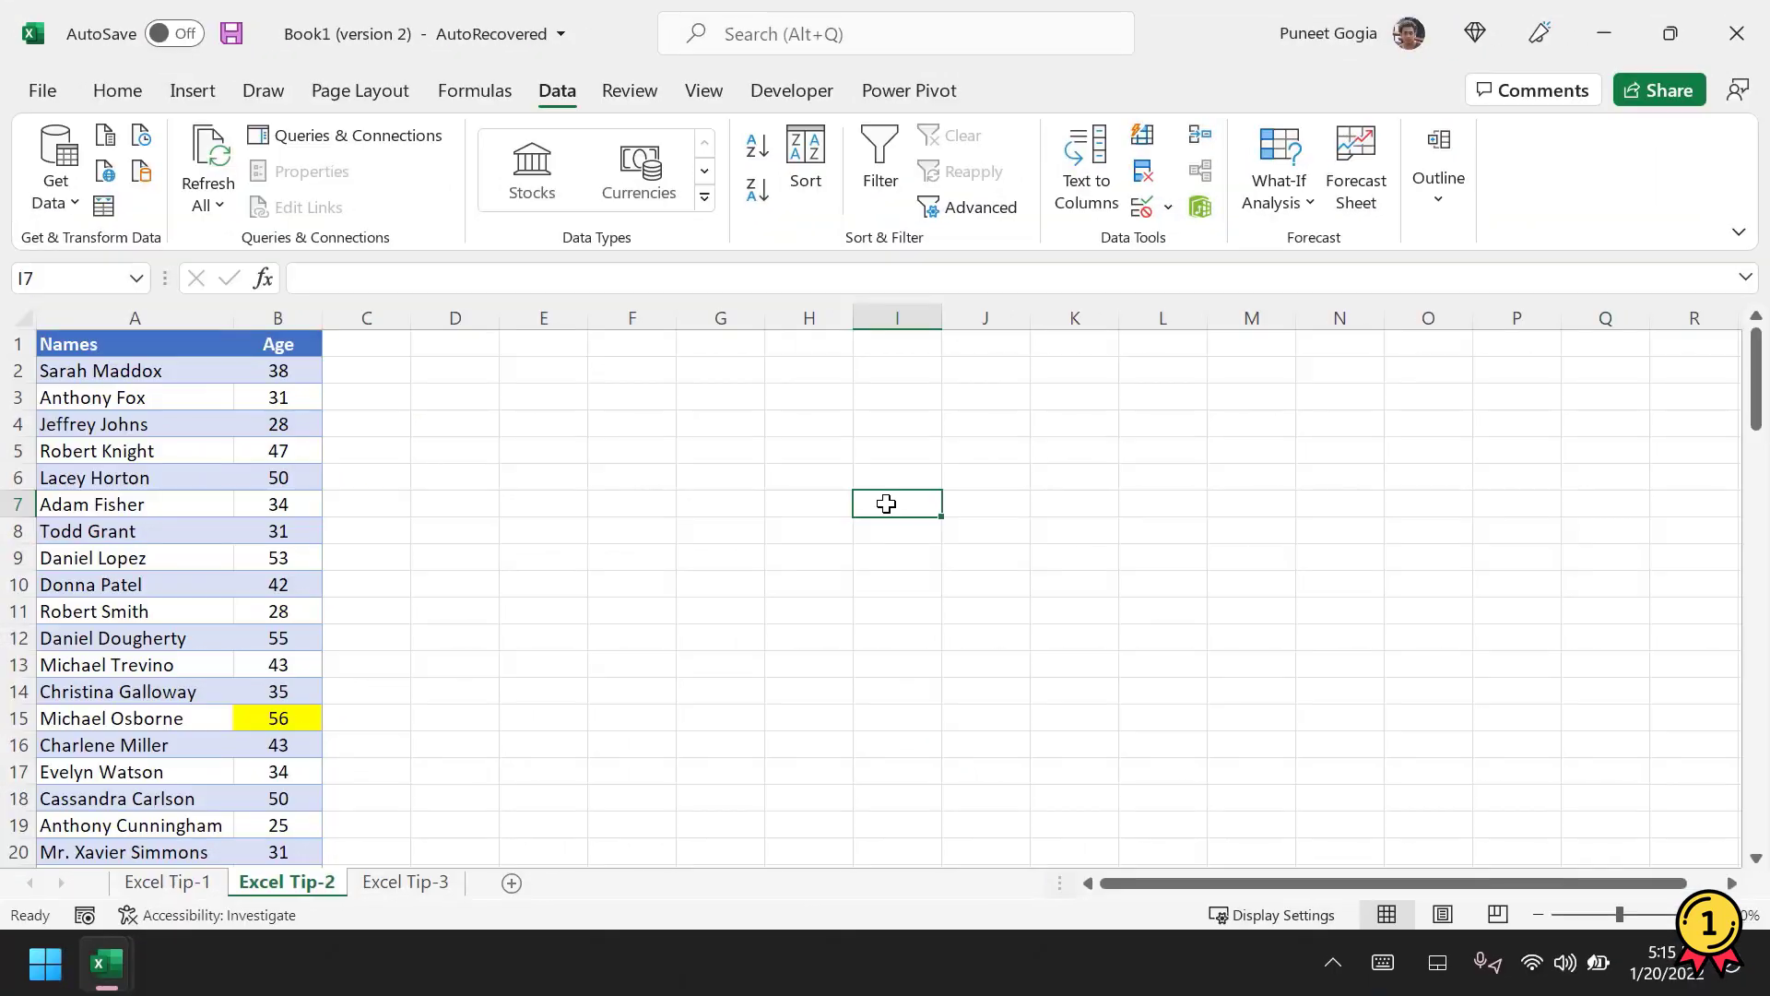
On the Excel Tip-2 sheet, filter the table by the selected cell's value, age 28.
click(644, 672)
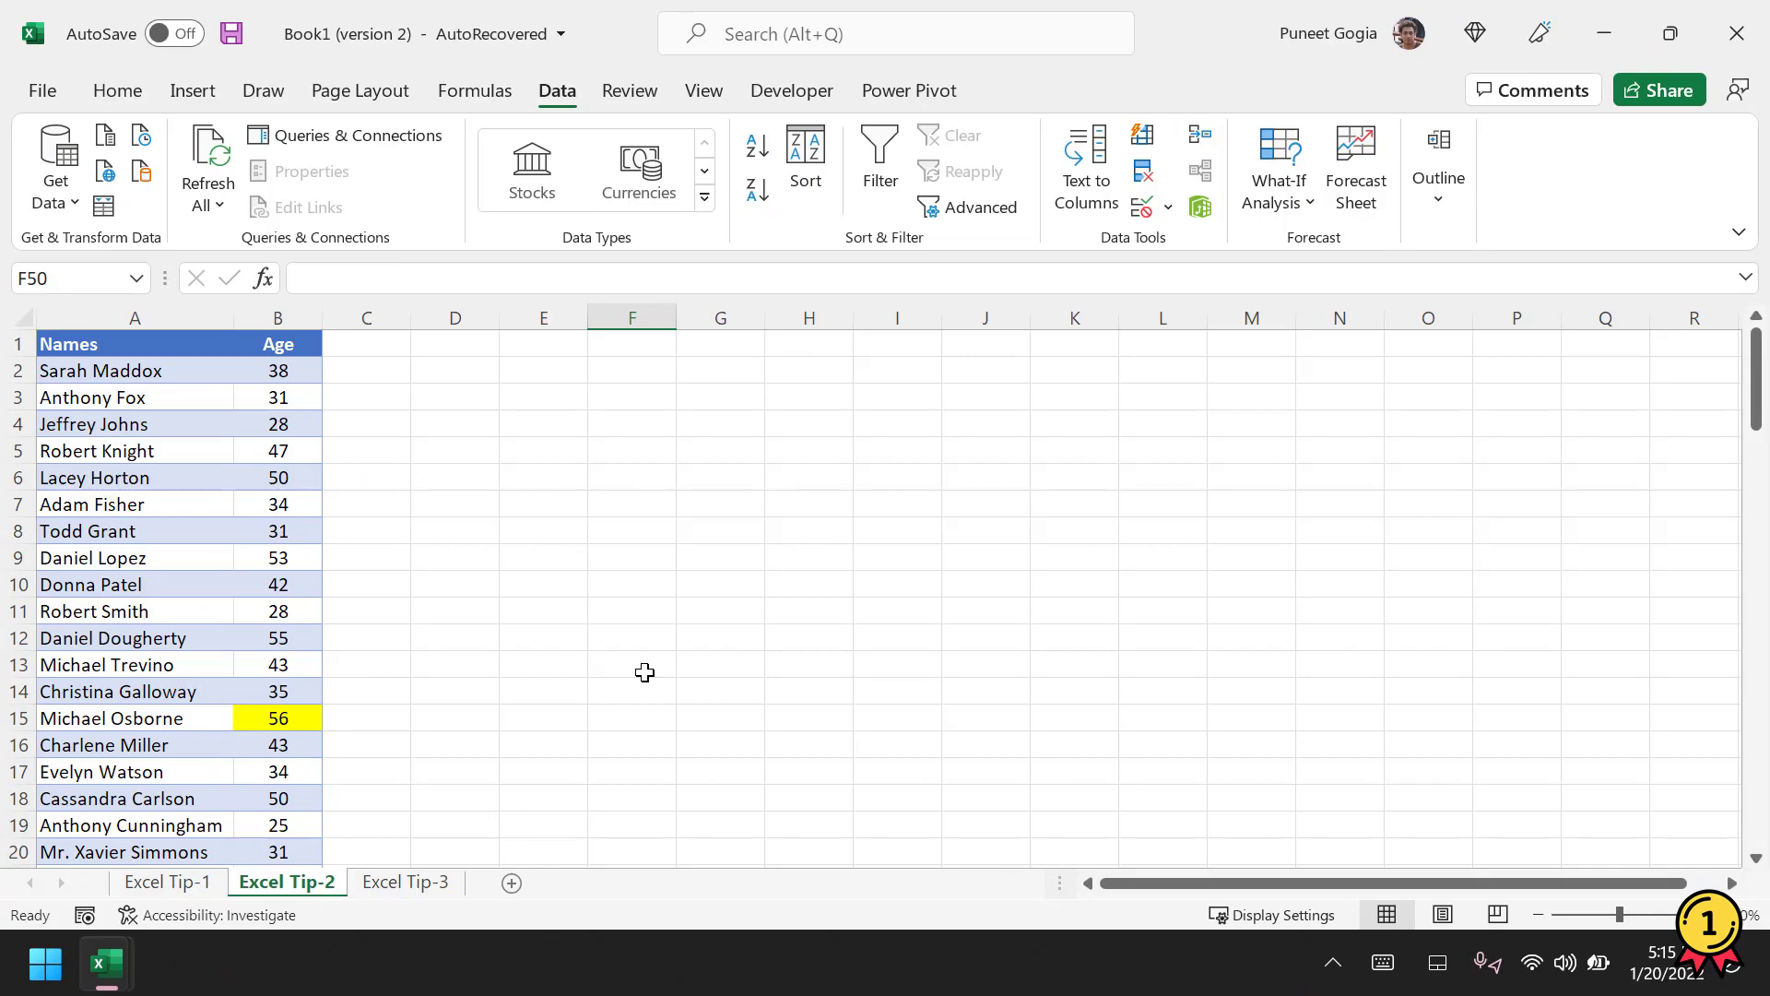
click(681, 582)
scroll(429, 536, down, 4)
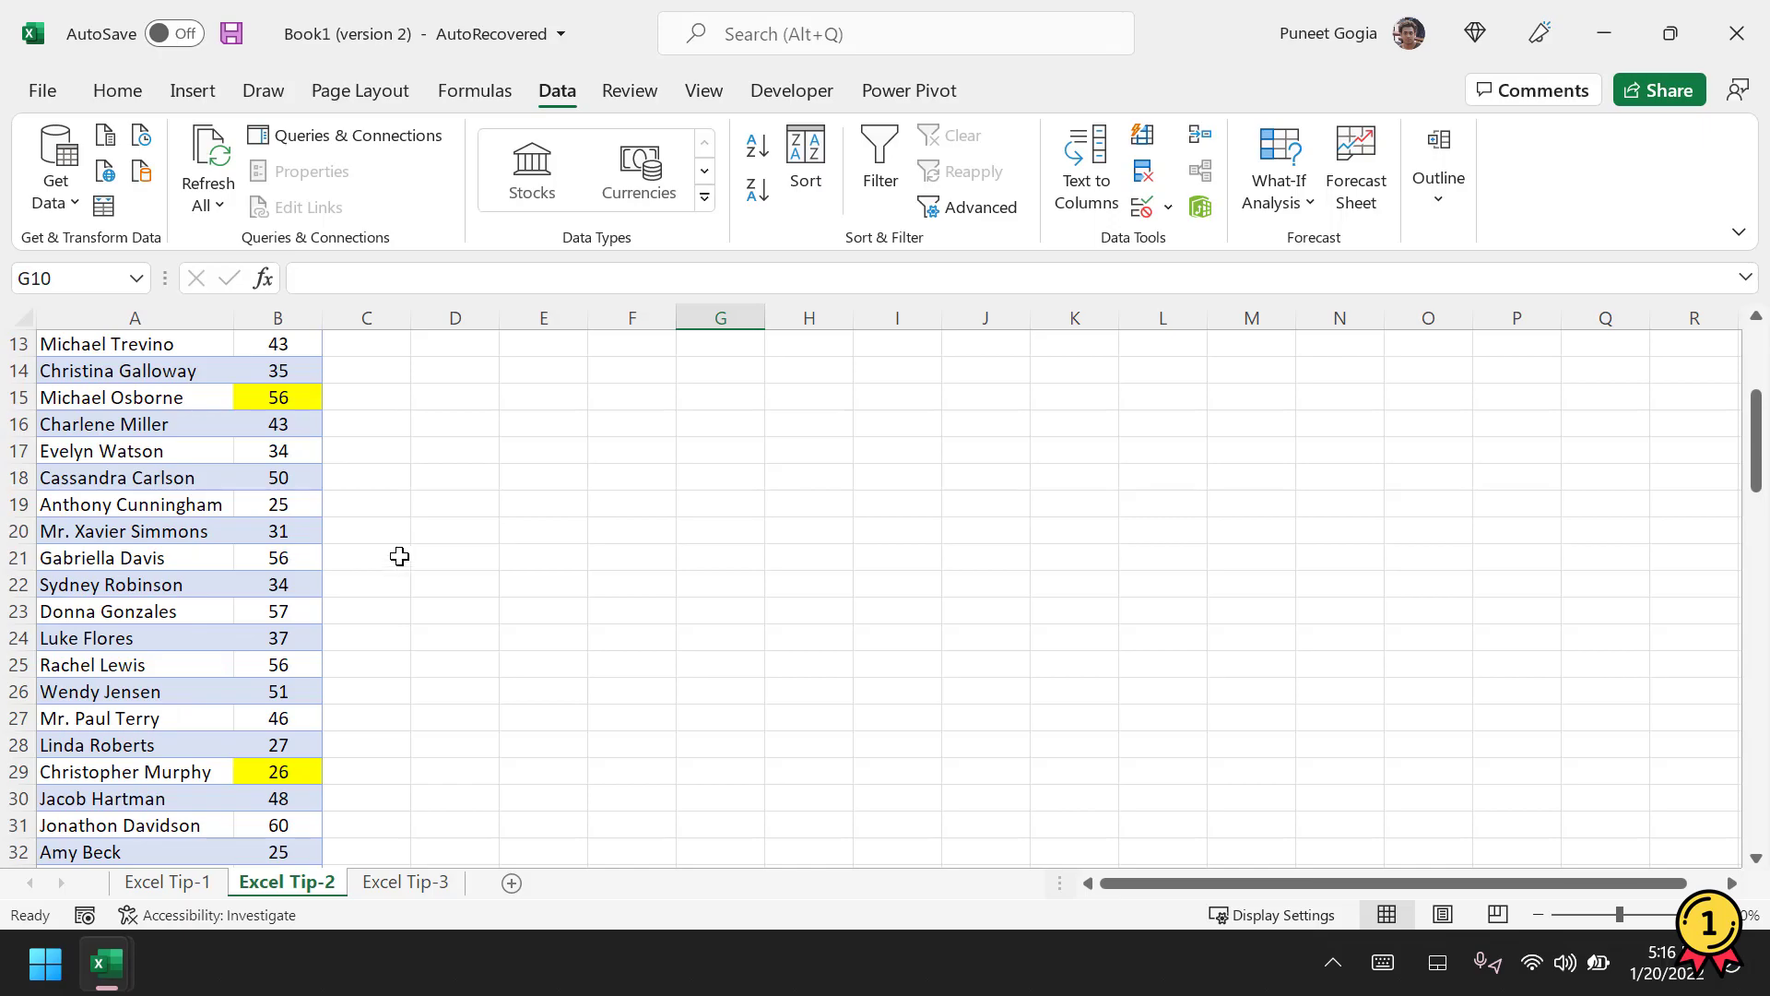
scroll(281, 646, down, 3)
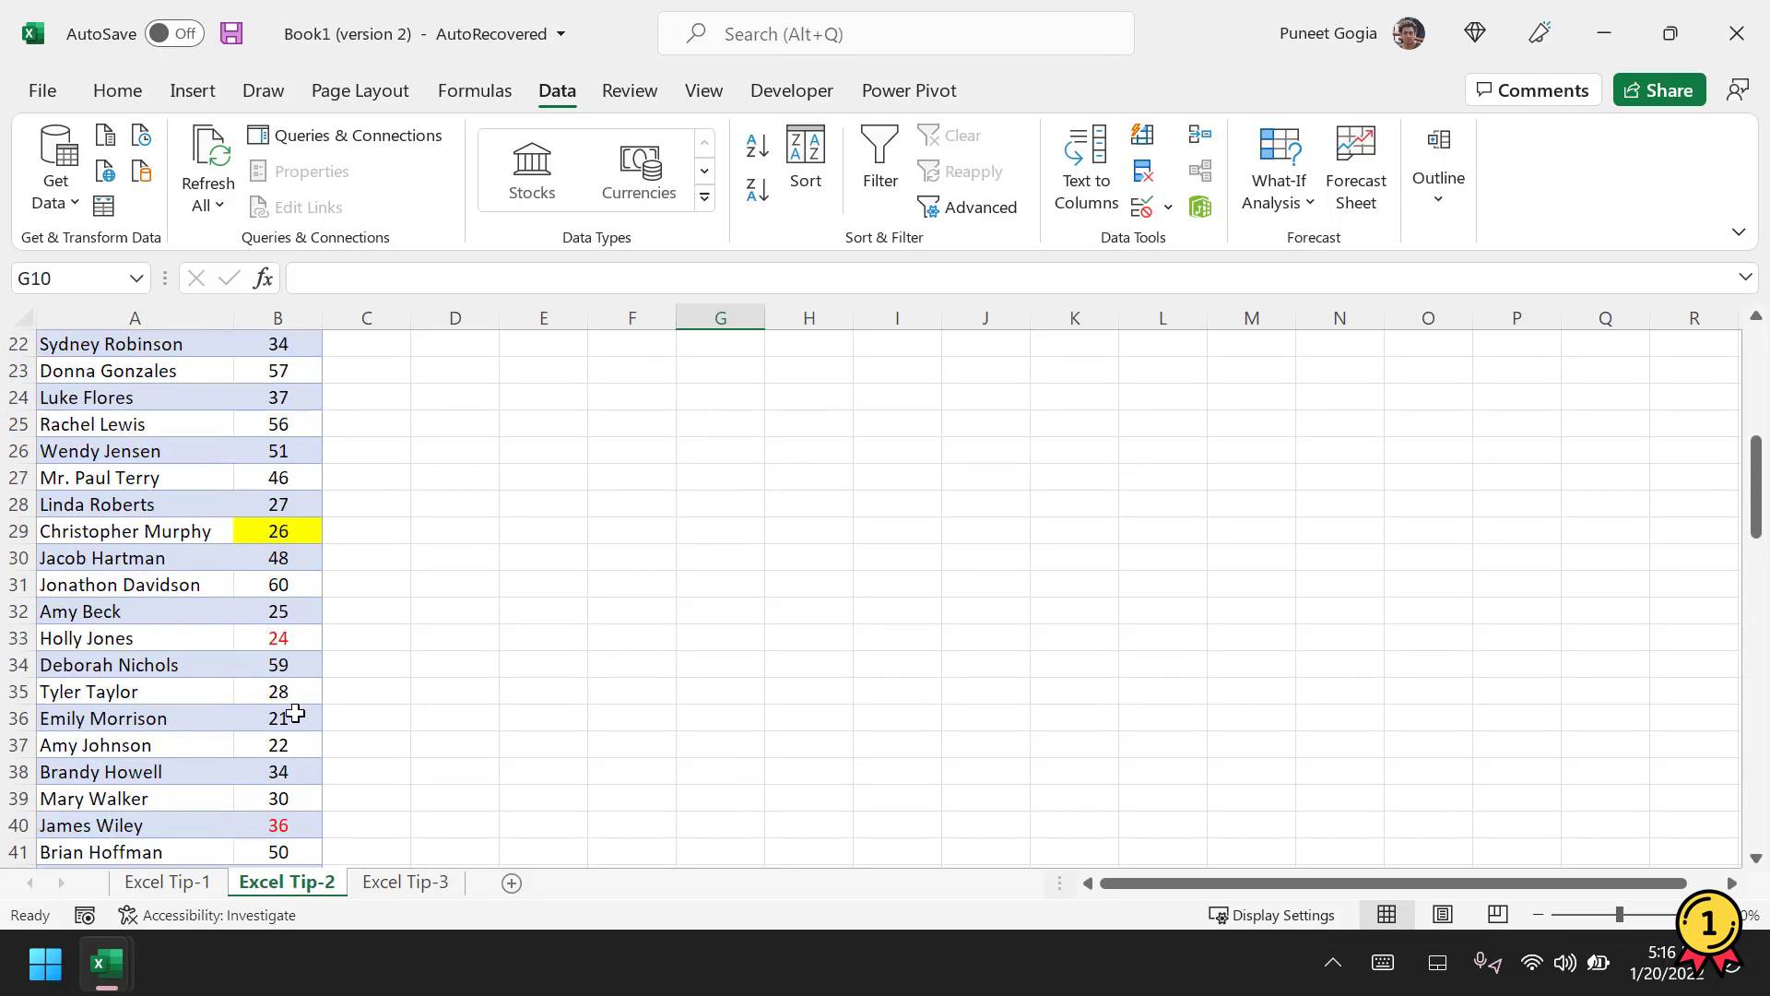
click(297, 690)
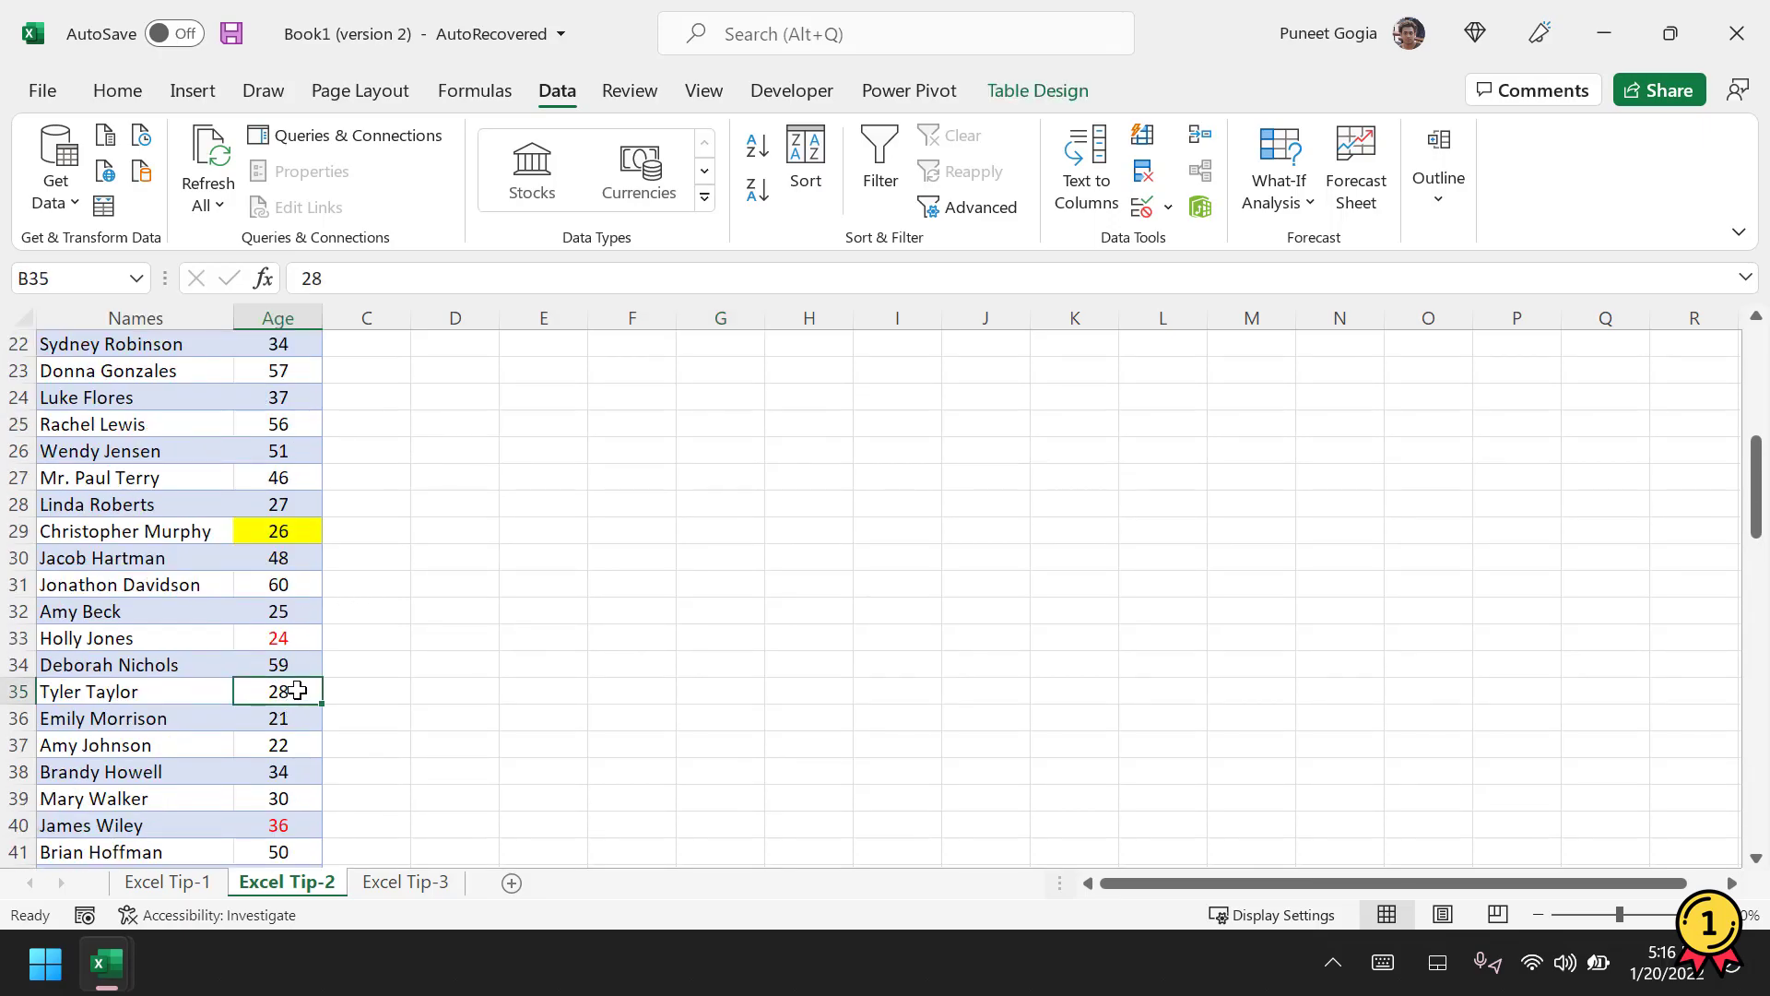
right_click(297, 690)
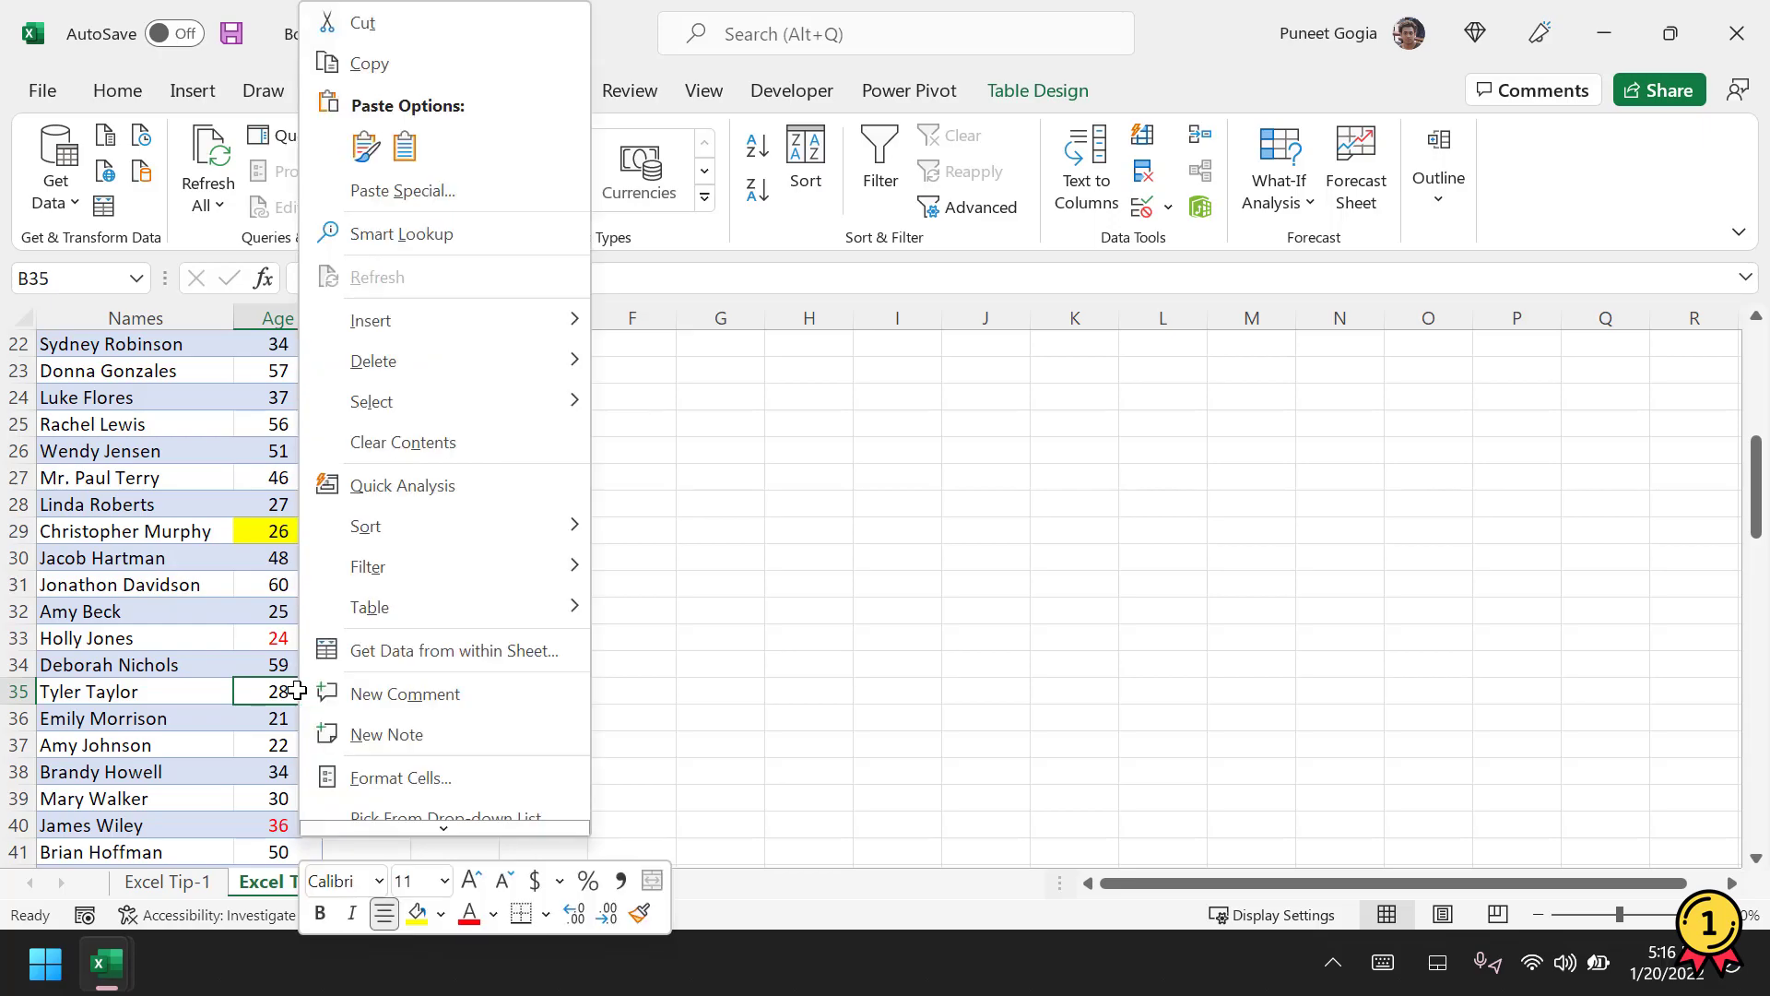
mouse_move(401, 572)
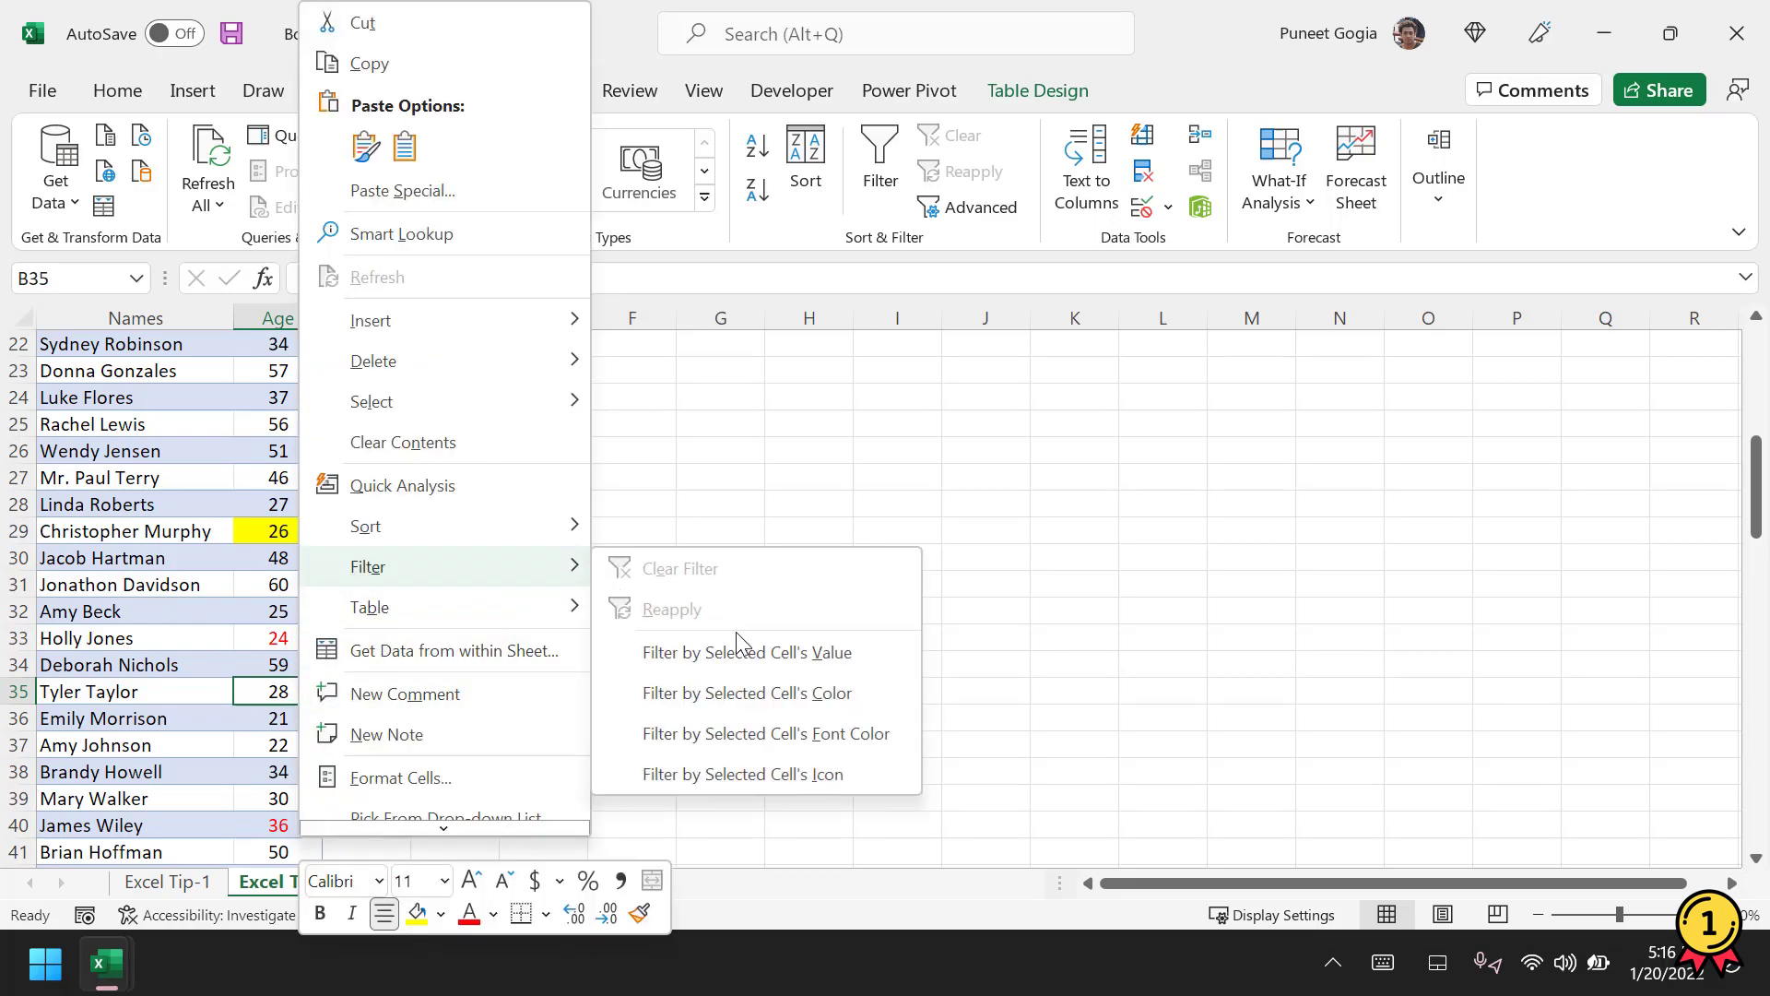
click(849, 655)
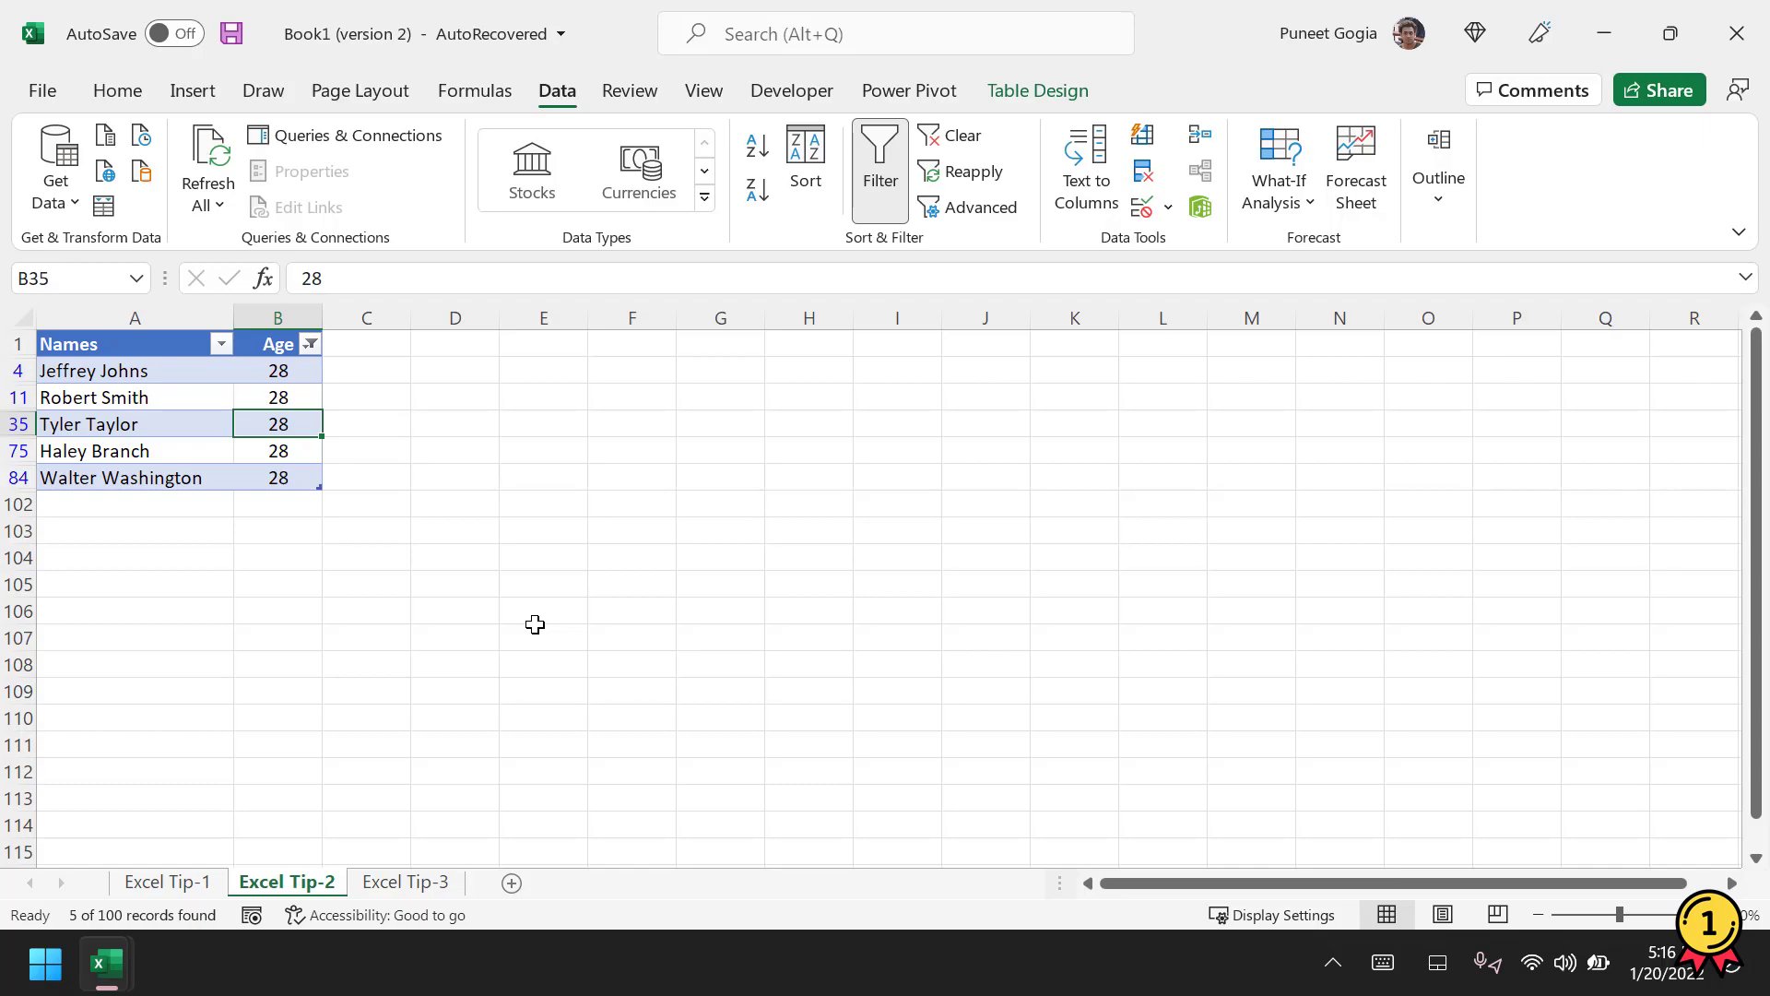
Clear the Age filter so every person's row is listed again.
click(484, 397)
click(312, 346)
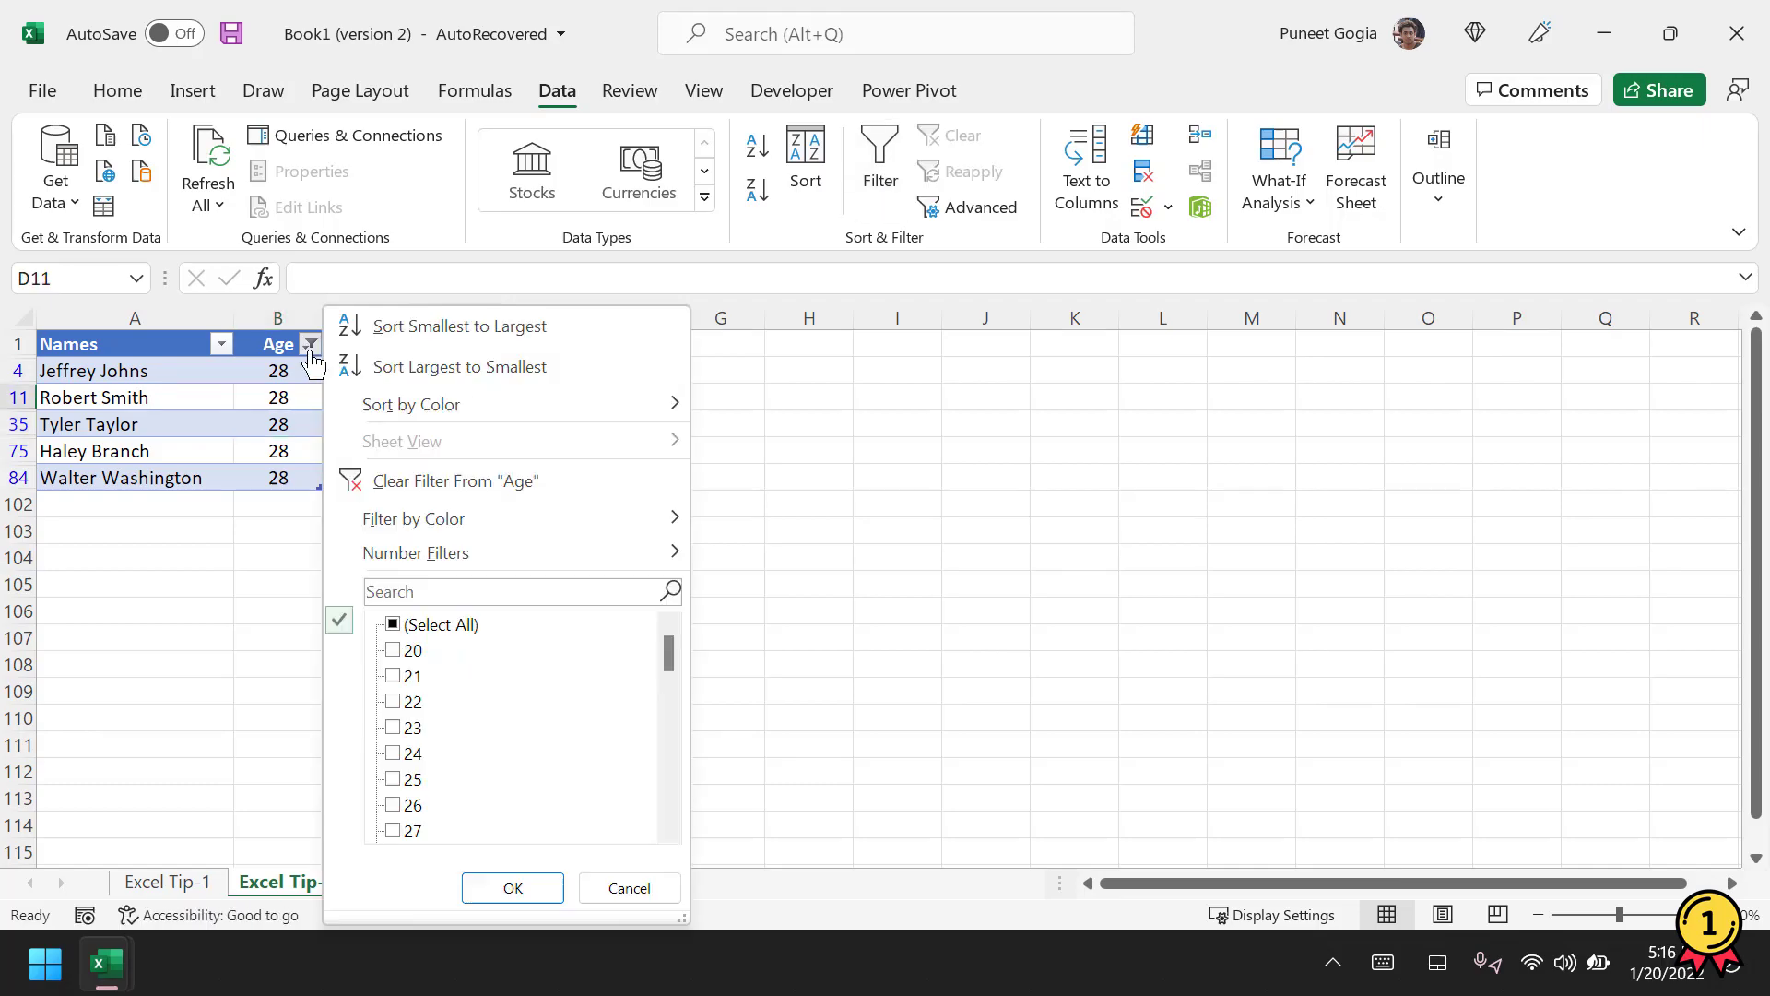
click(433, 625)
scroll(471, 745, down, 5)
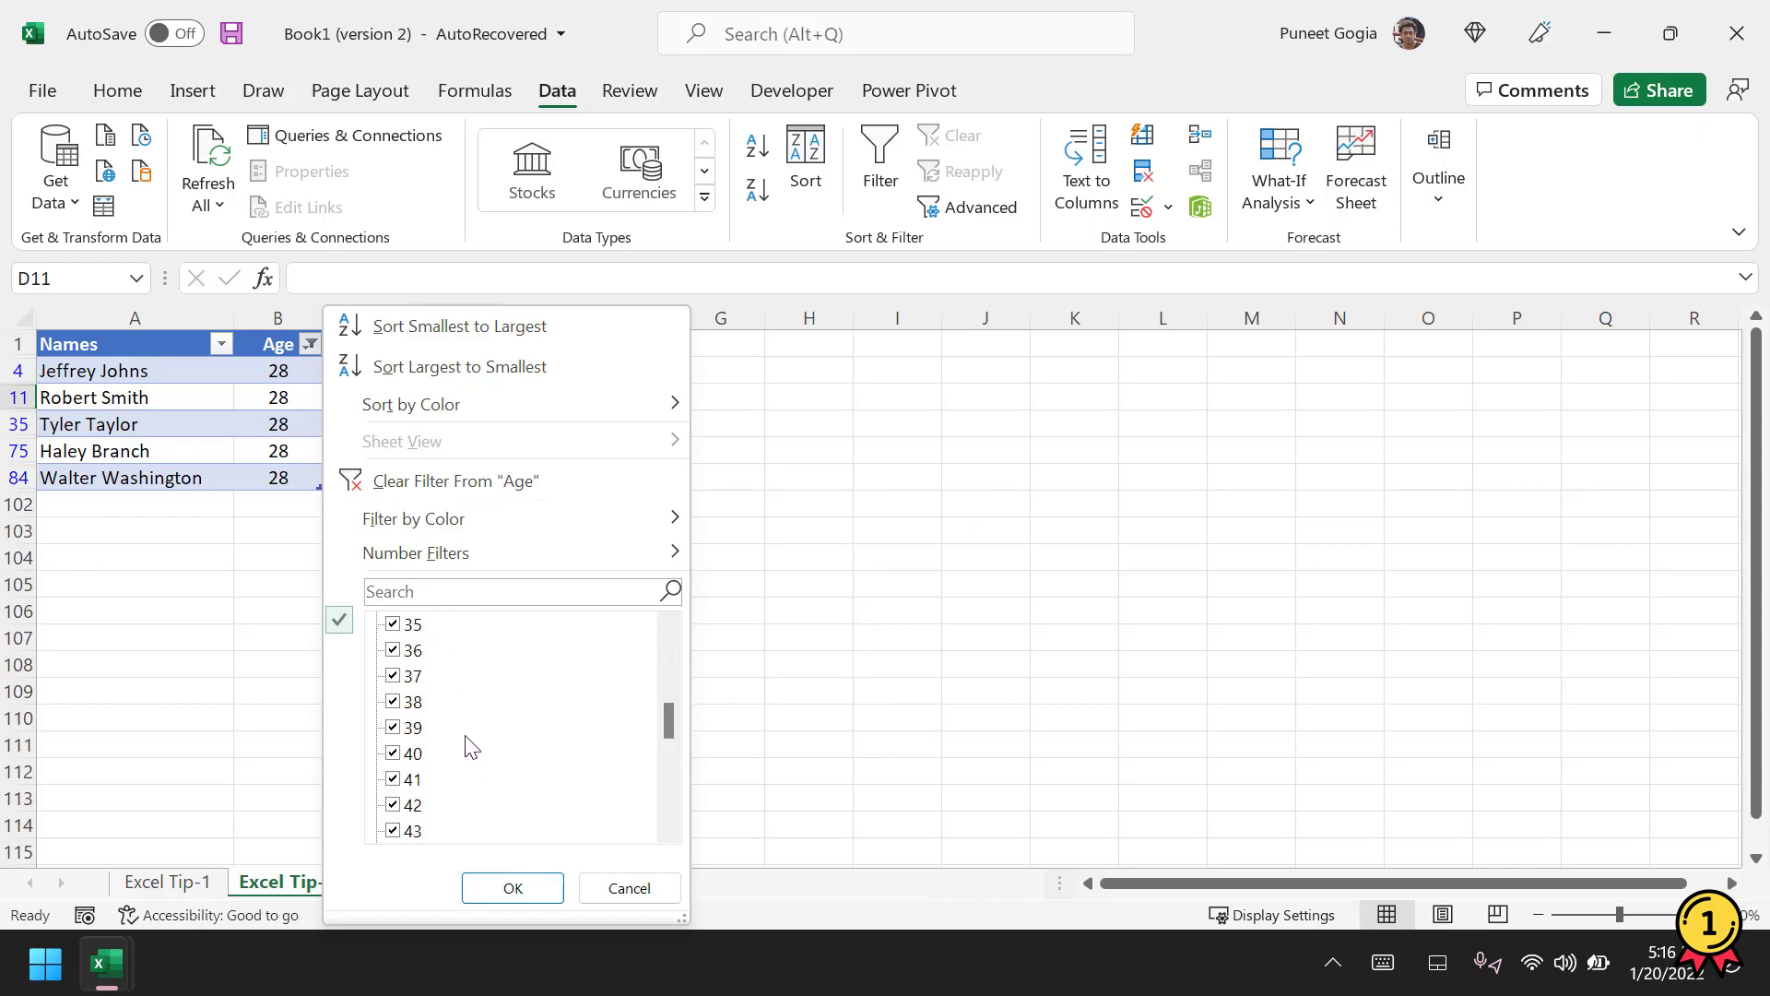
click(604, 888)
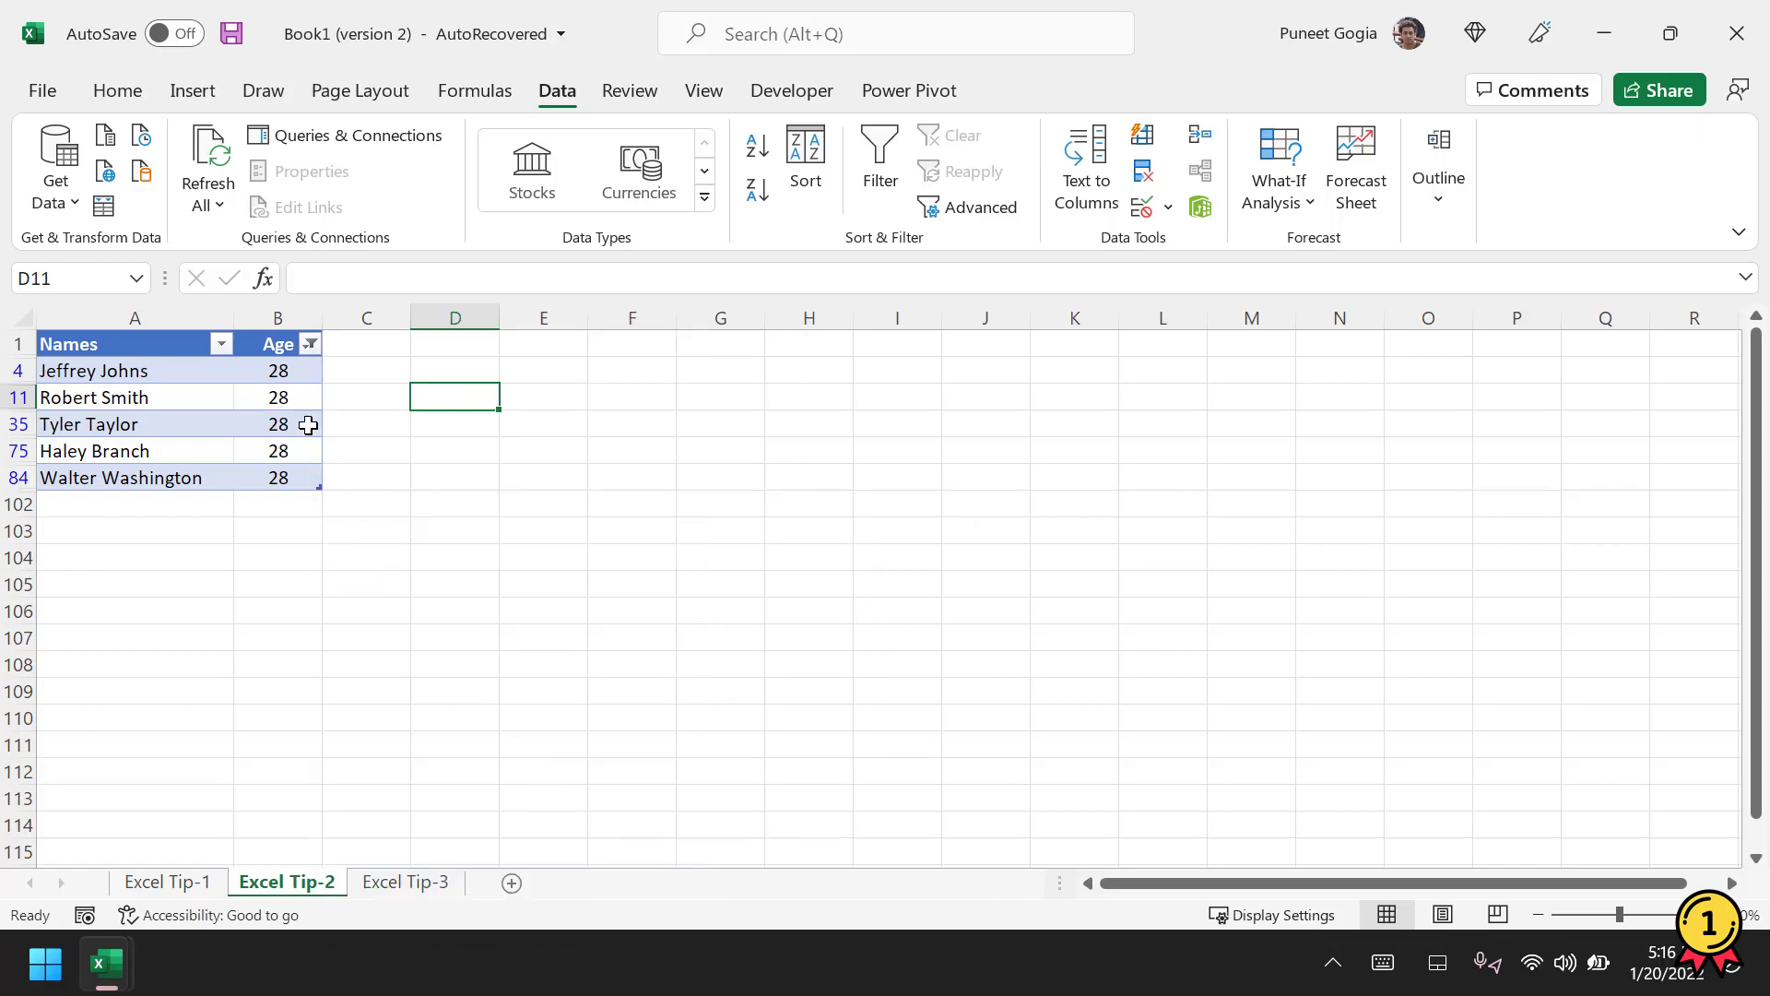
right_click(297, 397)
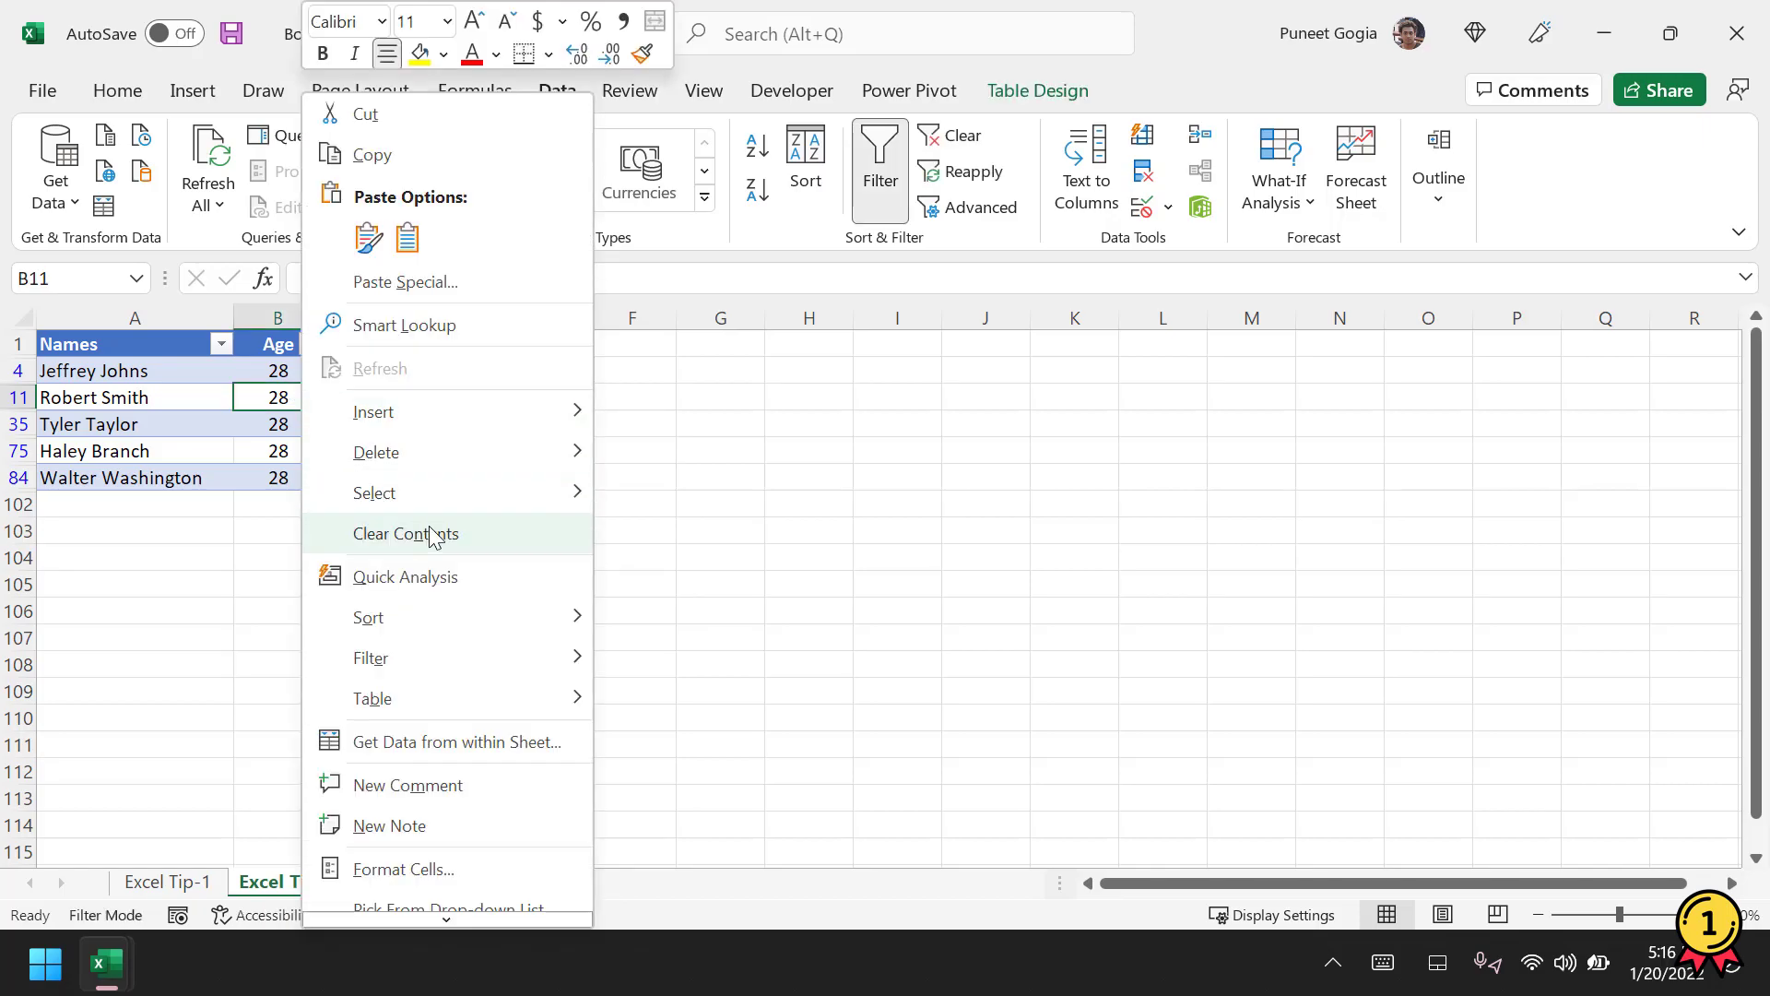
mouse_move(440, 659)
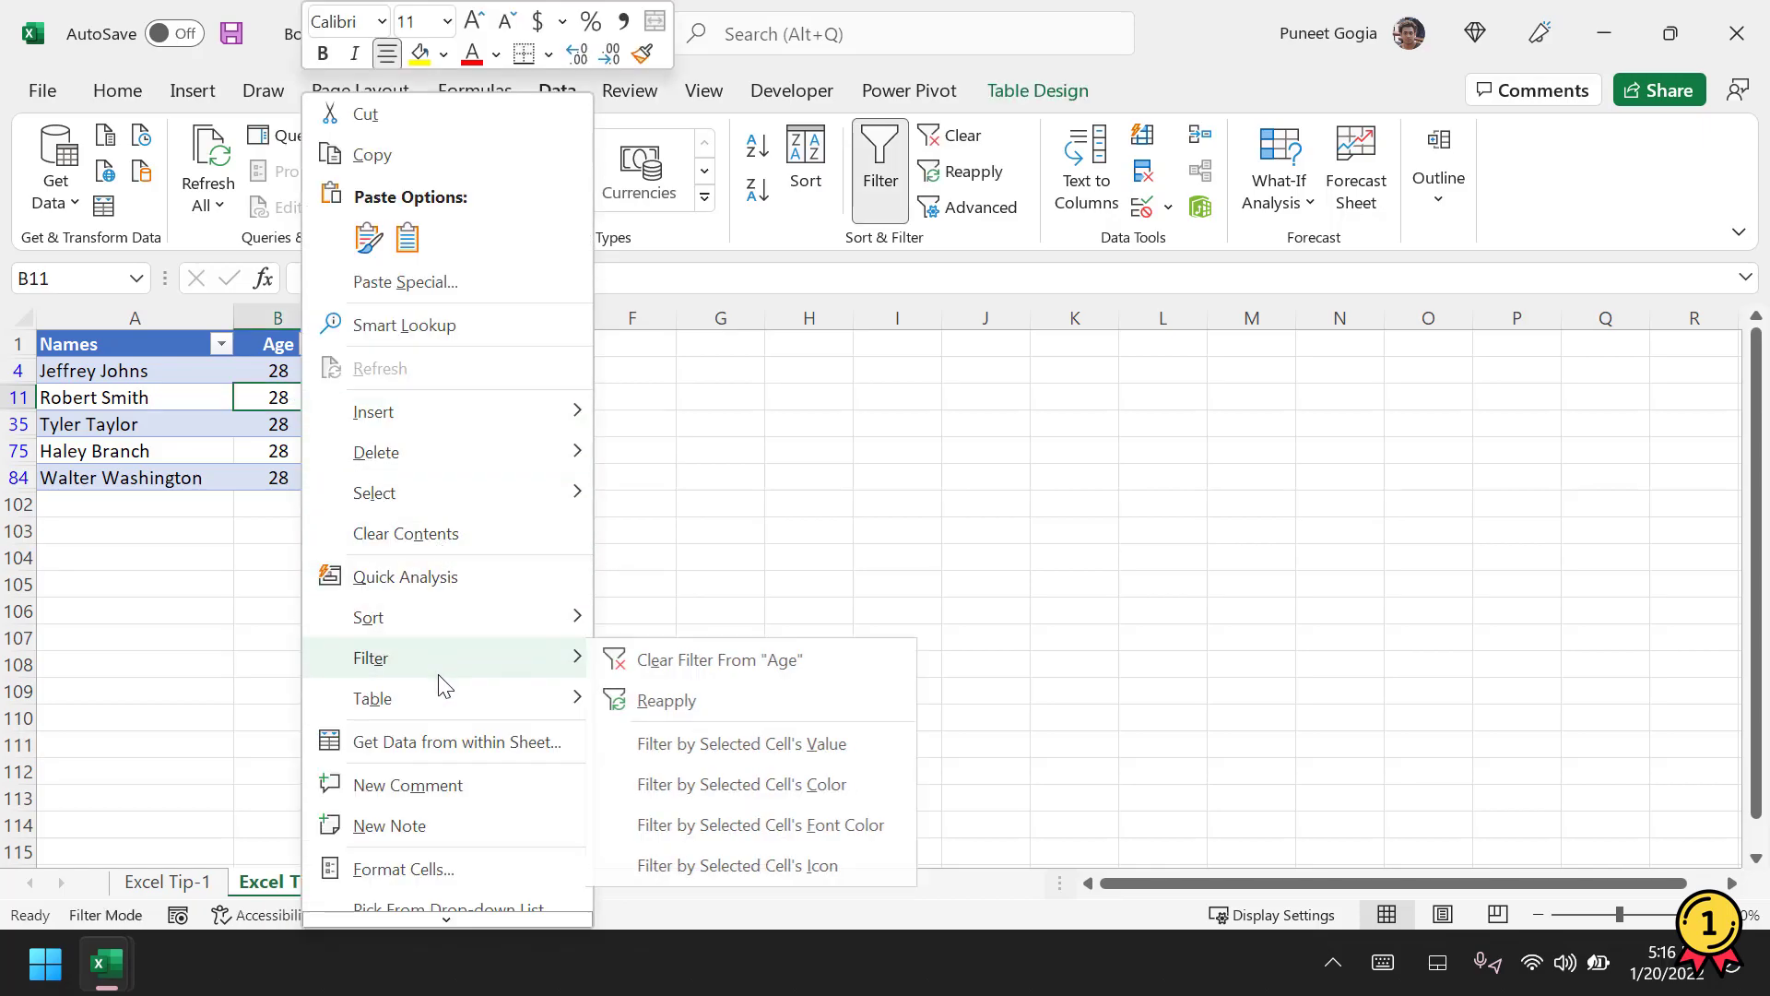
click(795, 756)
scroll(249, 586, down, 5)
scroll(249, 587, down, 2)
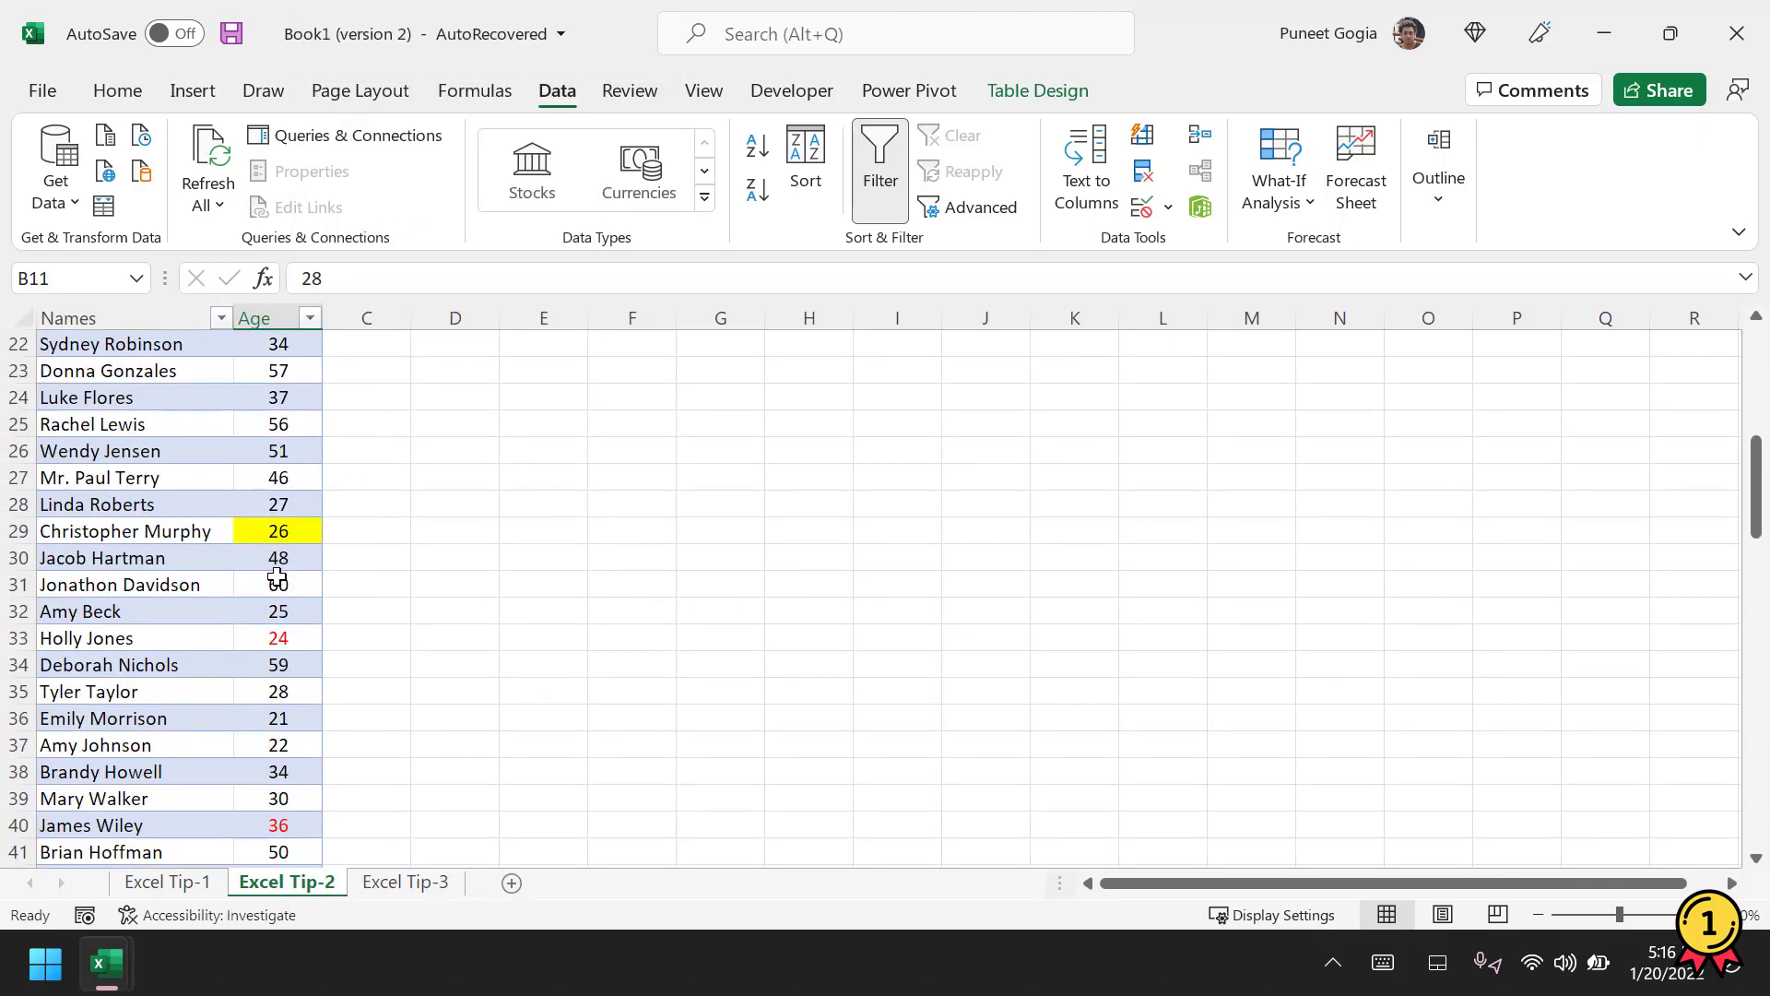
Filter the Age column by the yellow 26 cell's fill colour, then undo the filter.
right_click(289, 536)
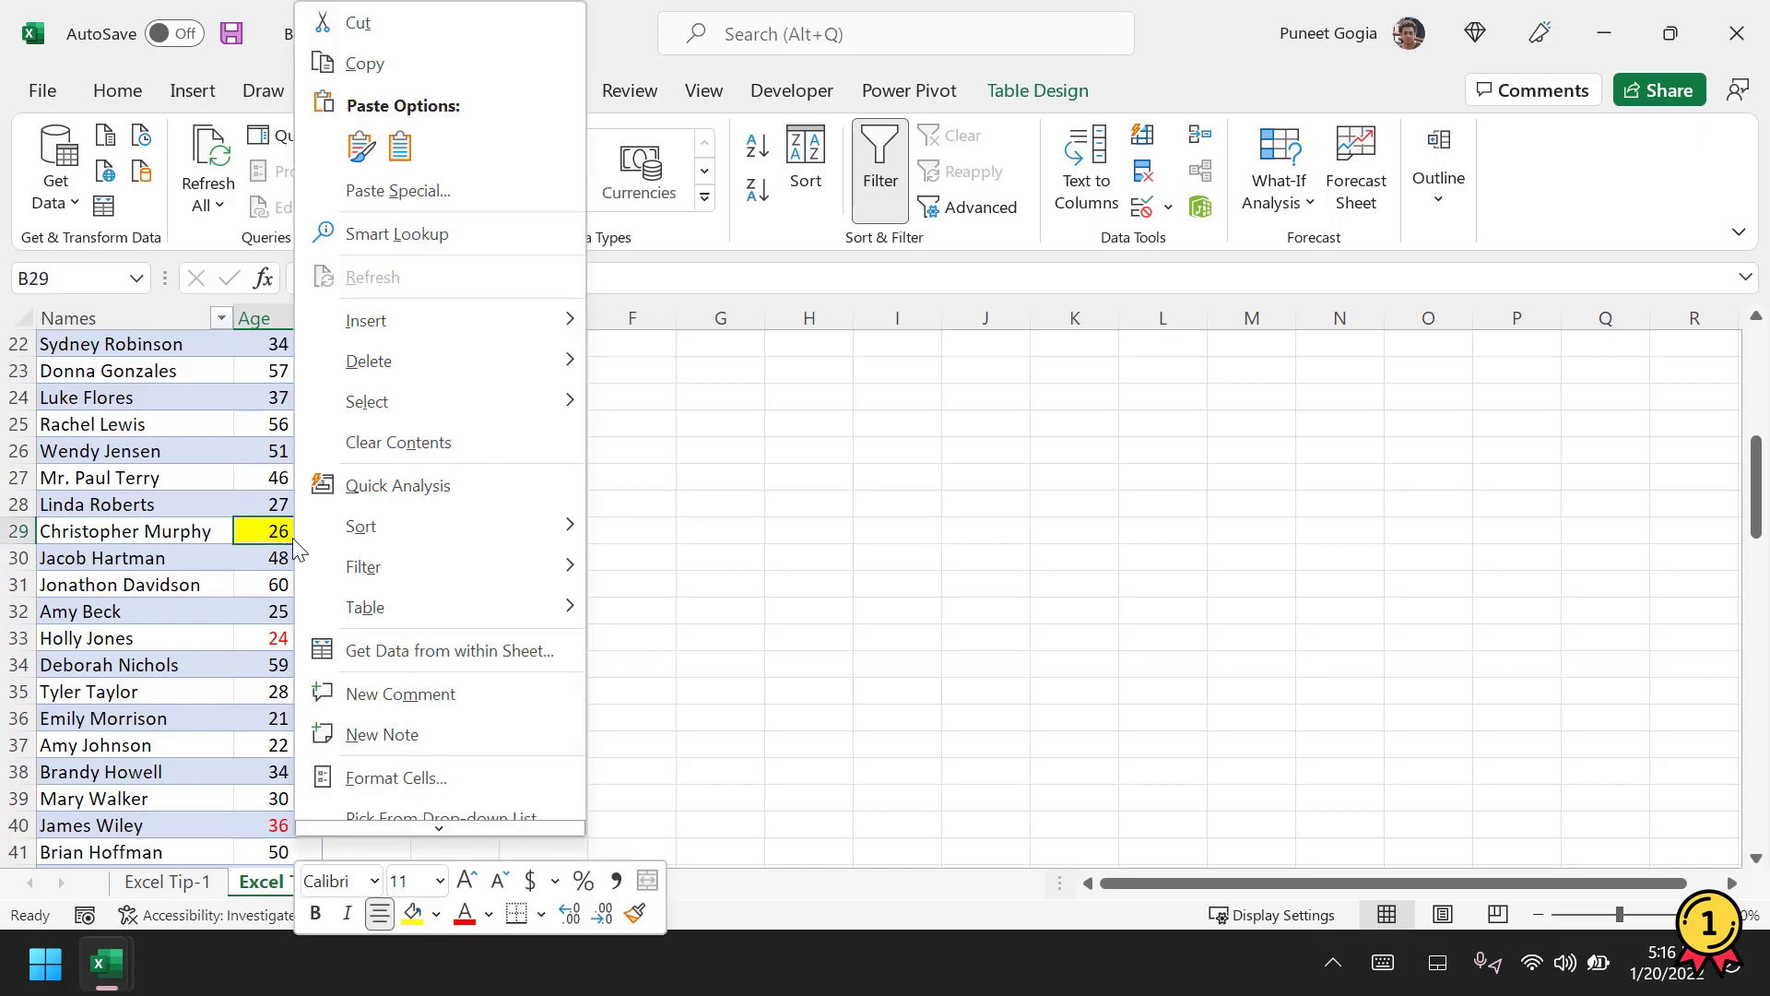
mouse_move(420, 570)
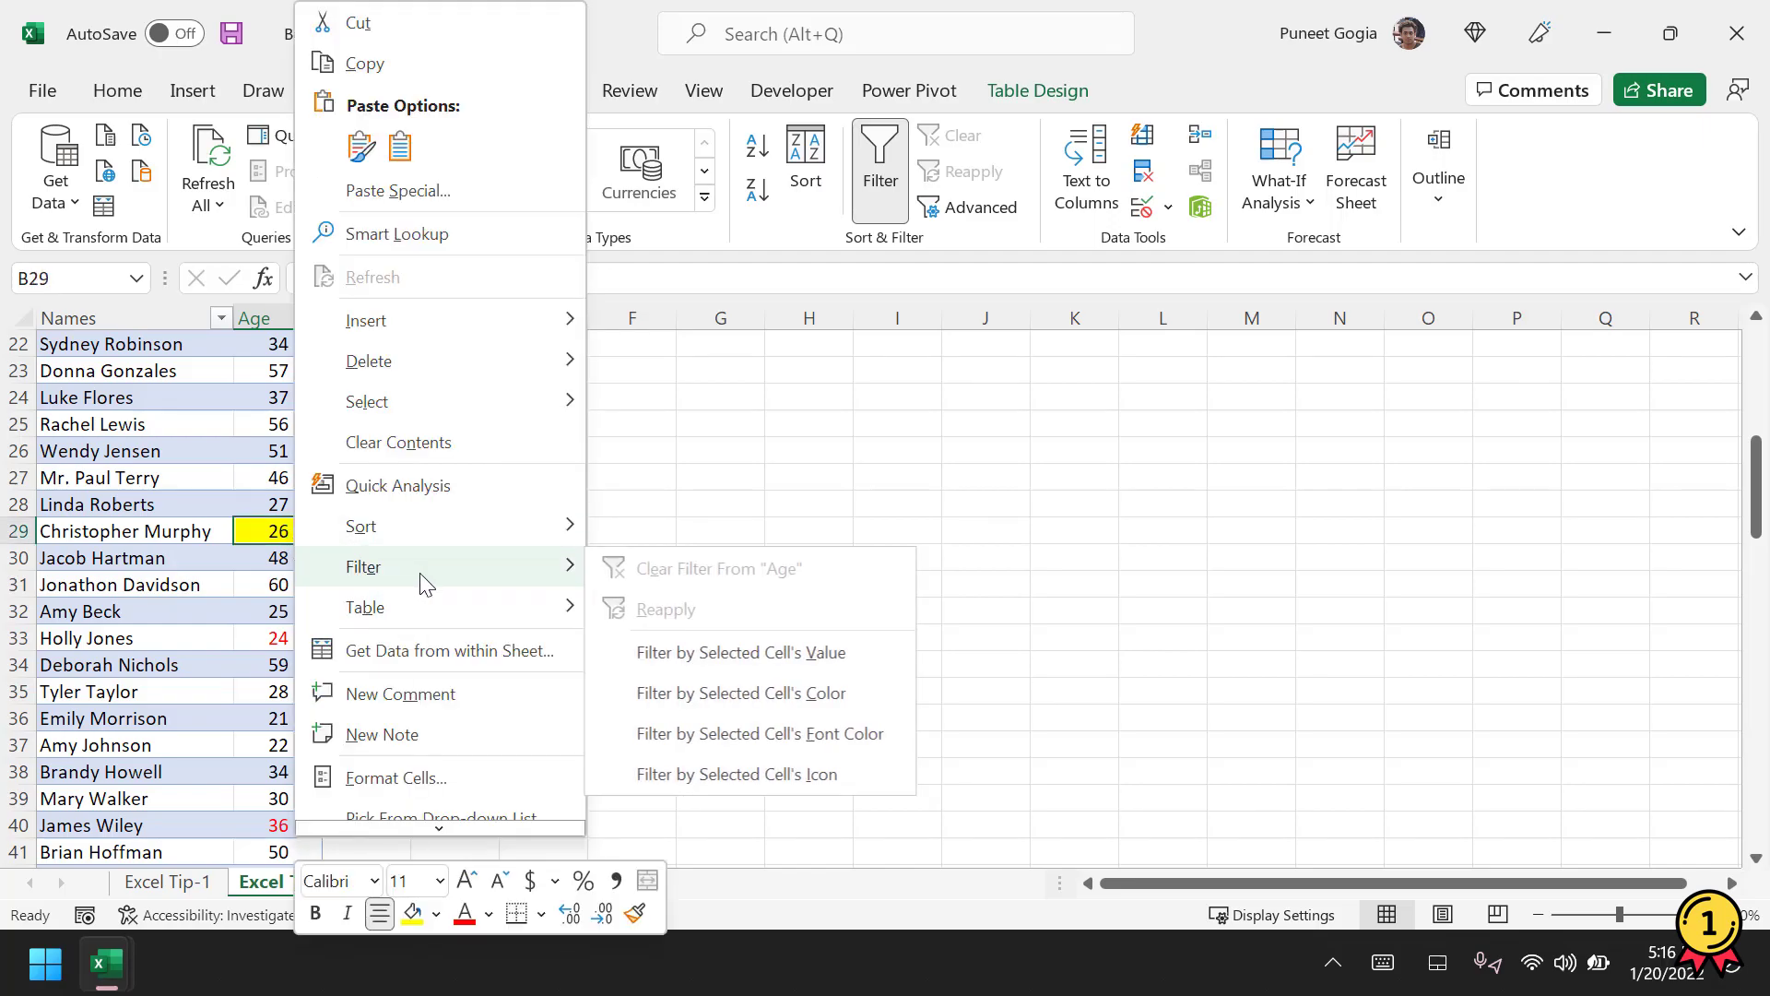
click(850, 701)
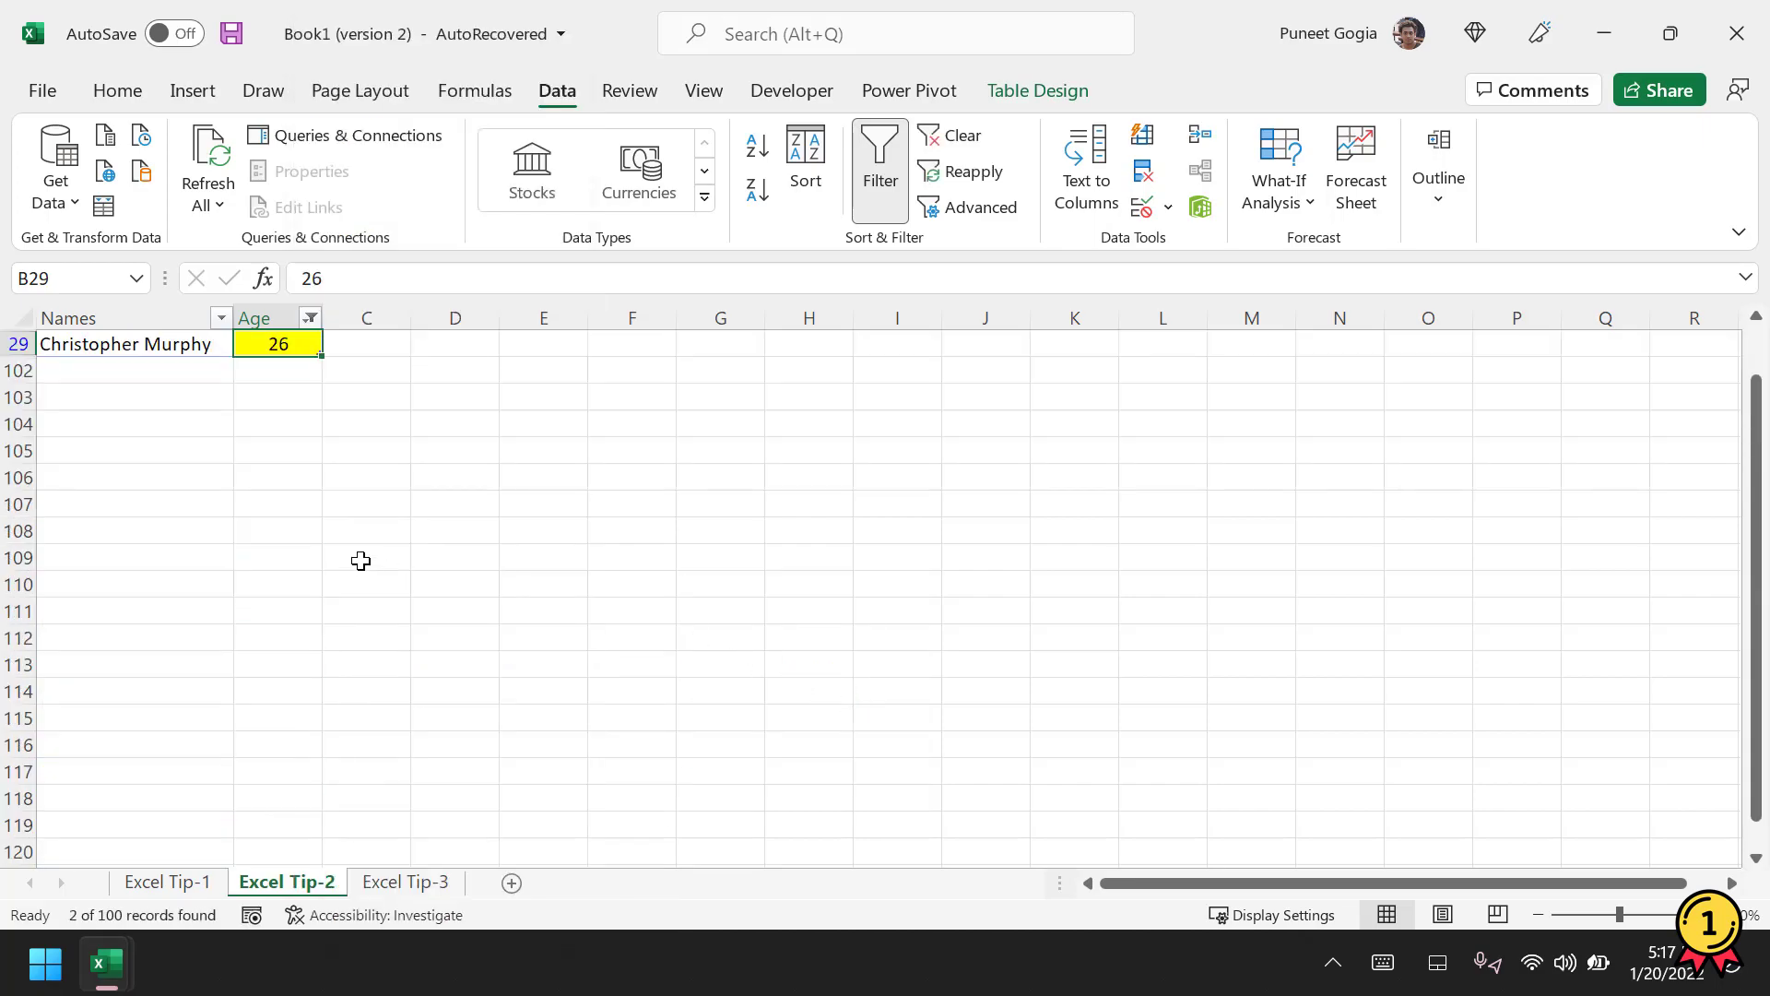
scroll(361, 560, up, 2)
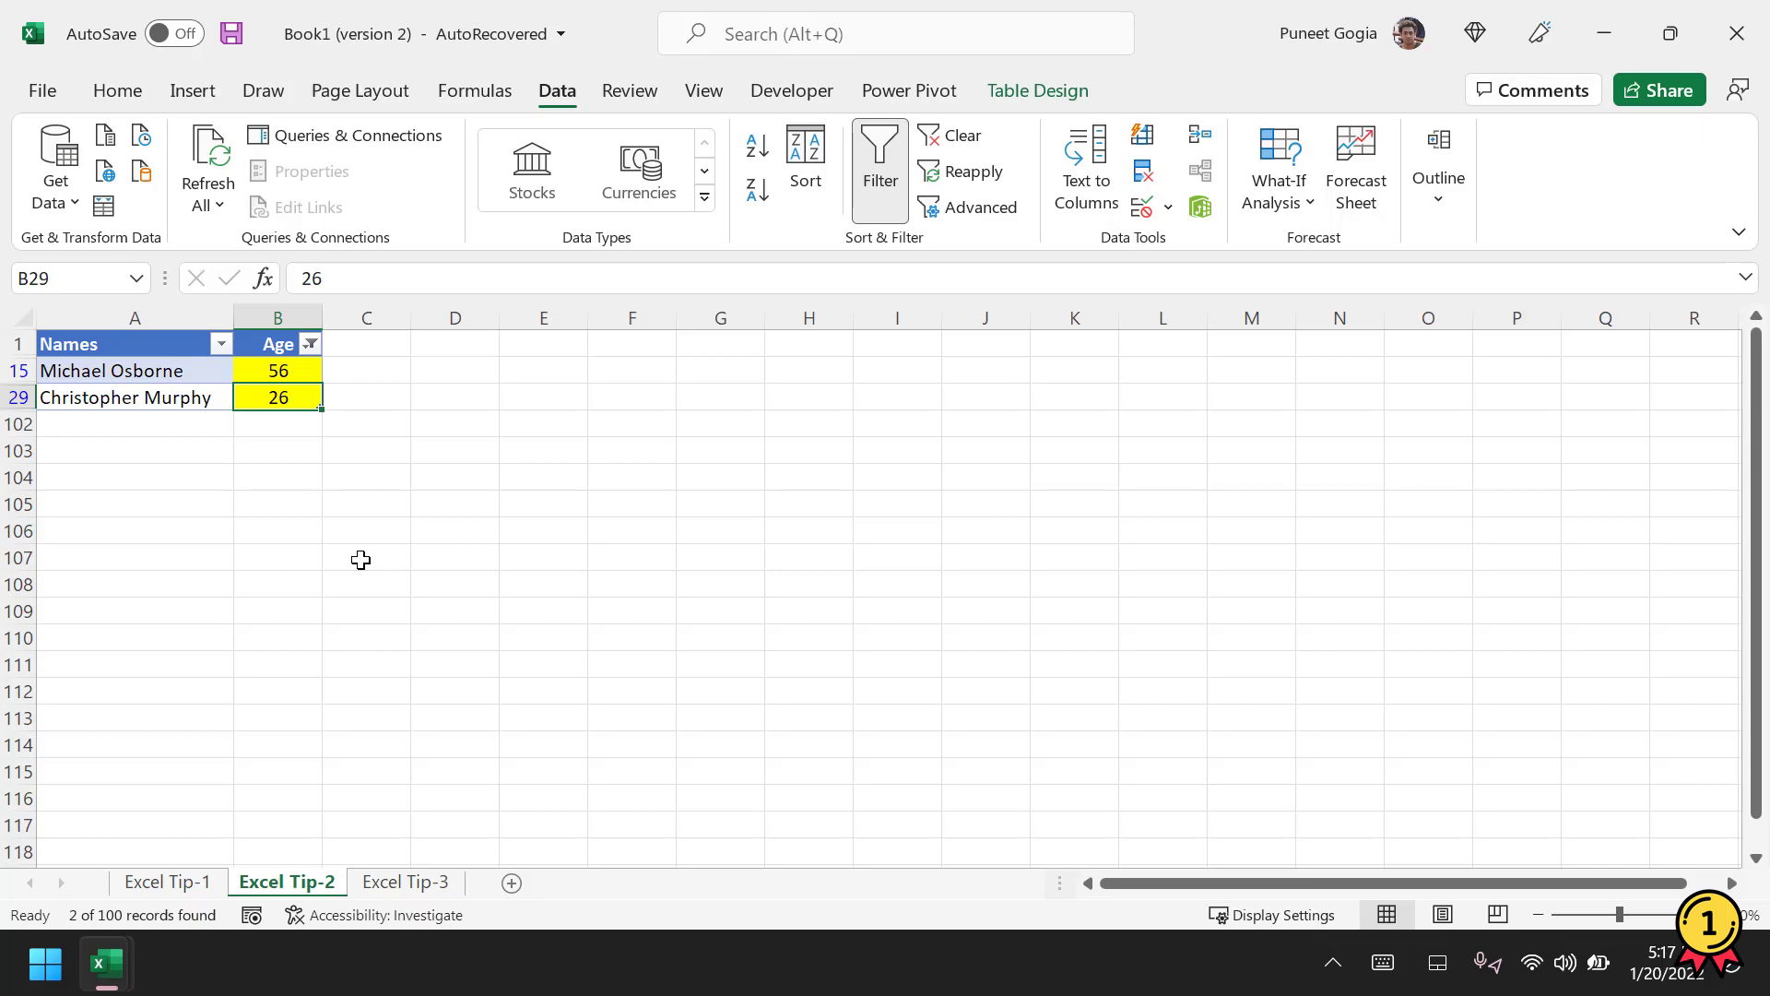
key(ctrl+z)
Select the red-font age 36 in row 40 and bring up its context menu.
click(285, 659)
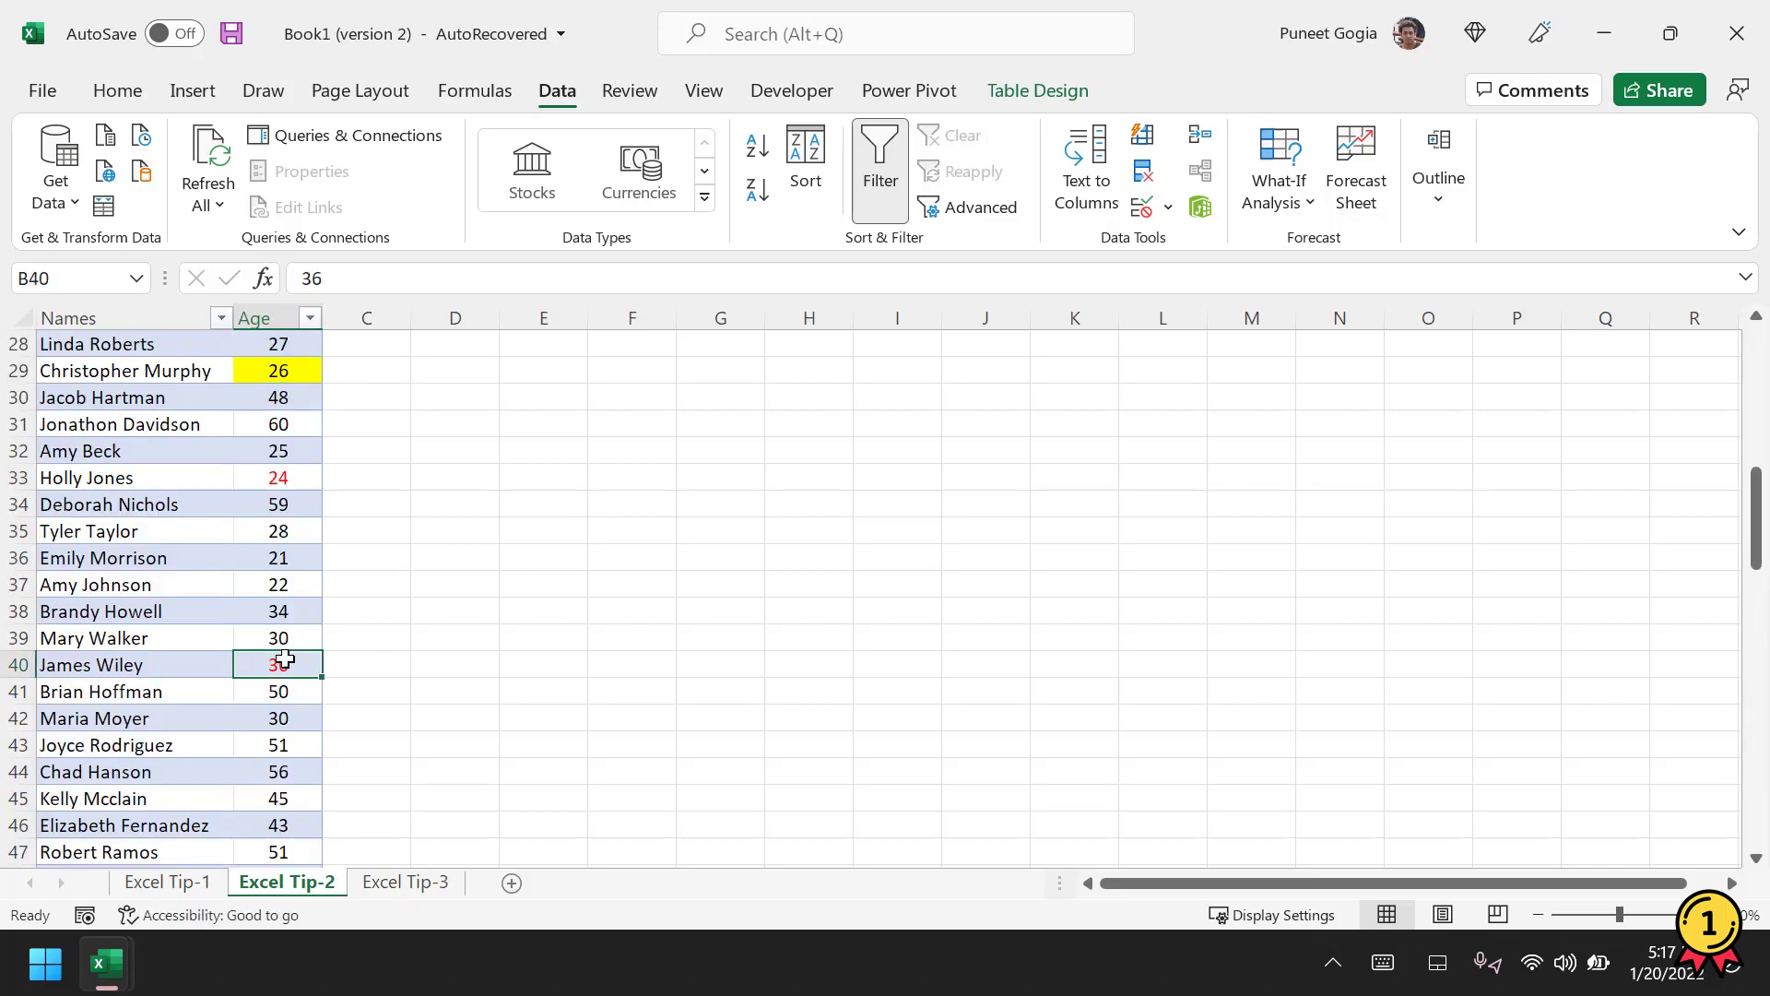
right_click(297, 661)
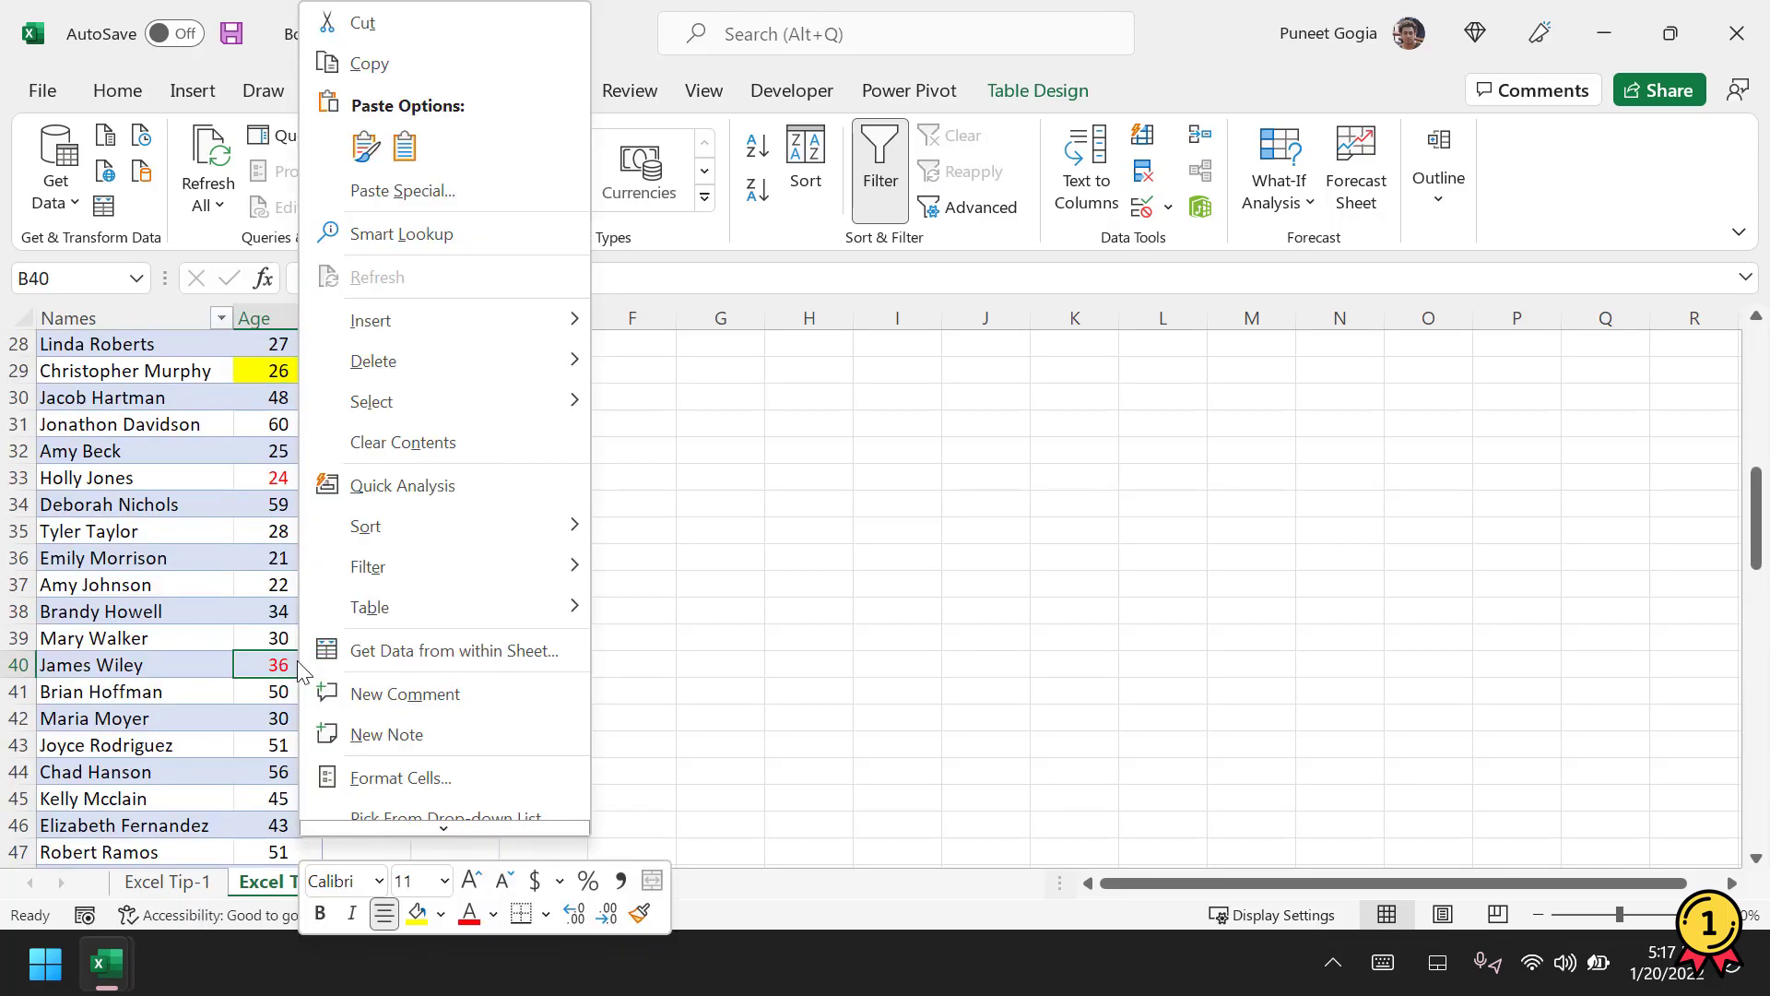
mouse_move(433, 566)
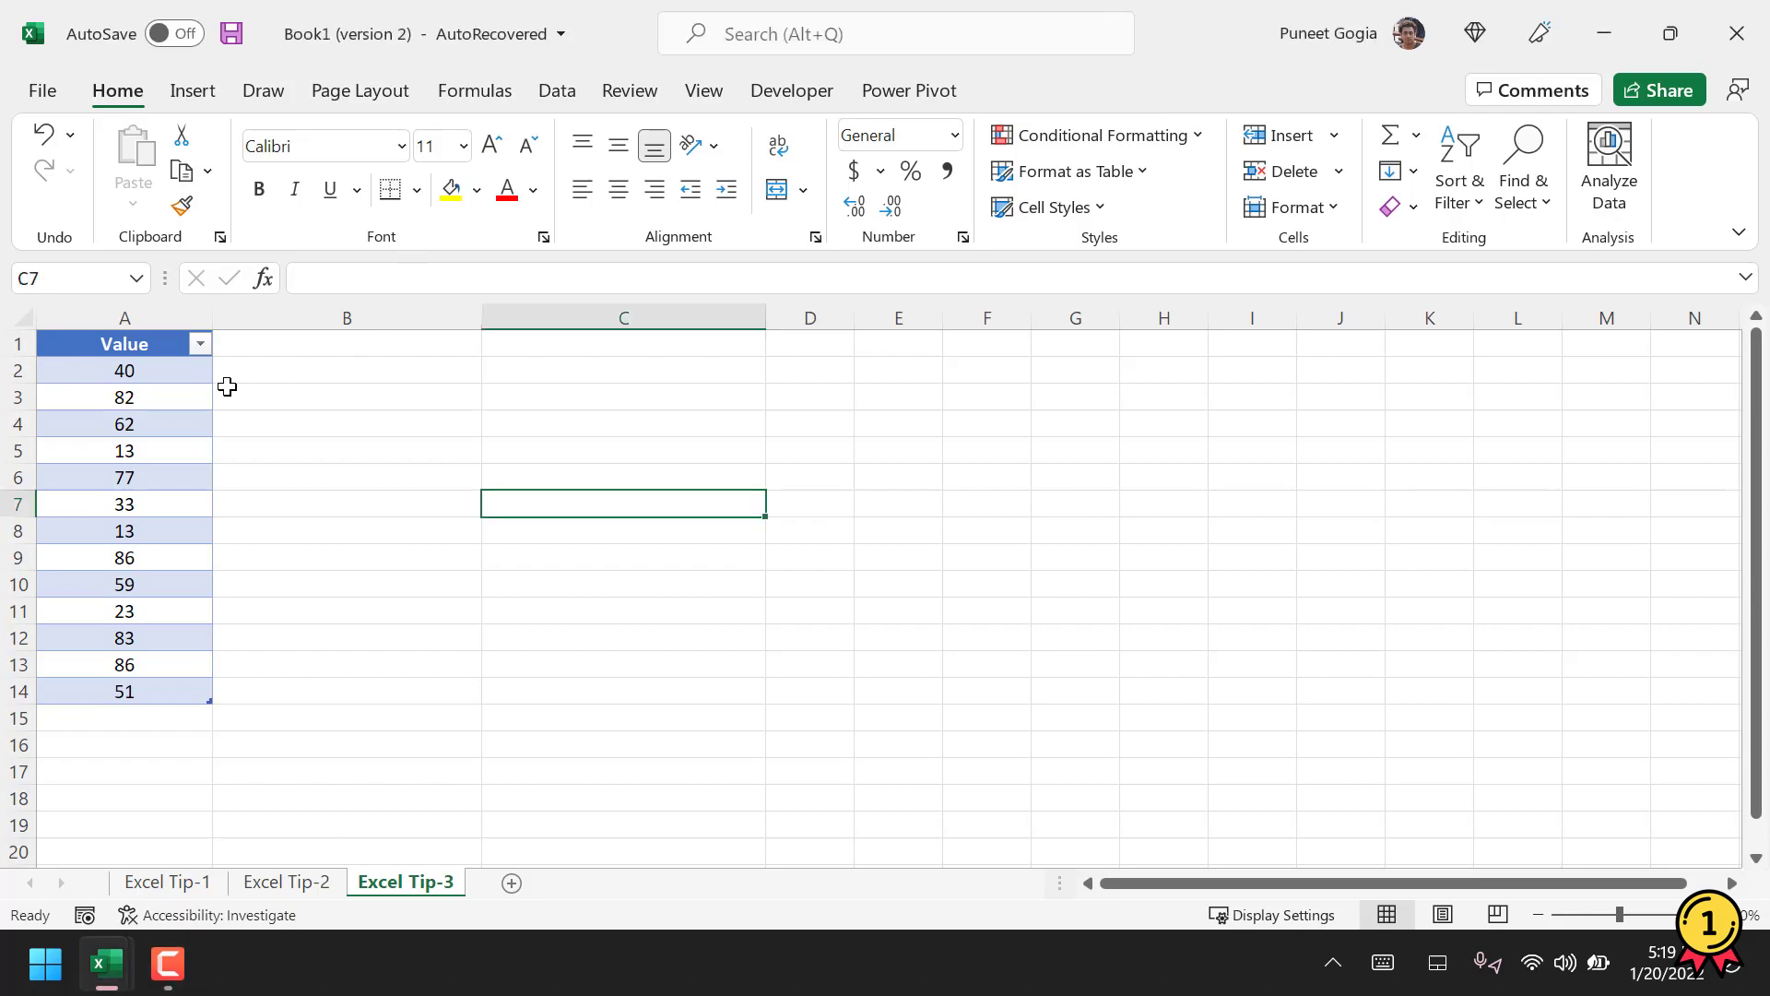
Format the Value column entries as percentages with Ctrl+Shift+%, so 40 reads 4000%.
mouse_move(188, 372)
mouse_down()
mouse_move(154, 663)
mouse_move(174, 381)
mouse_up()
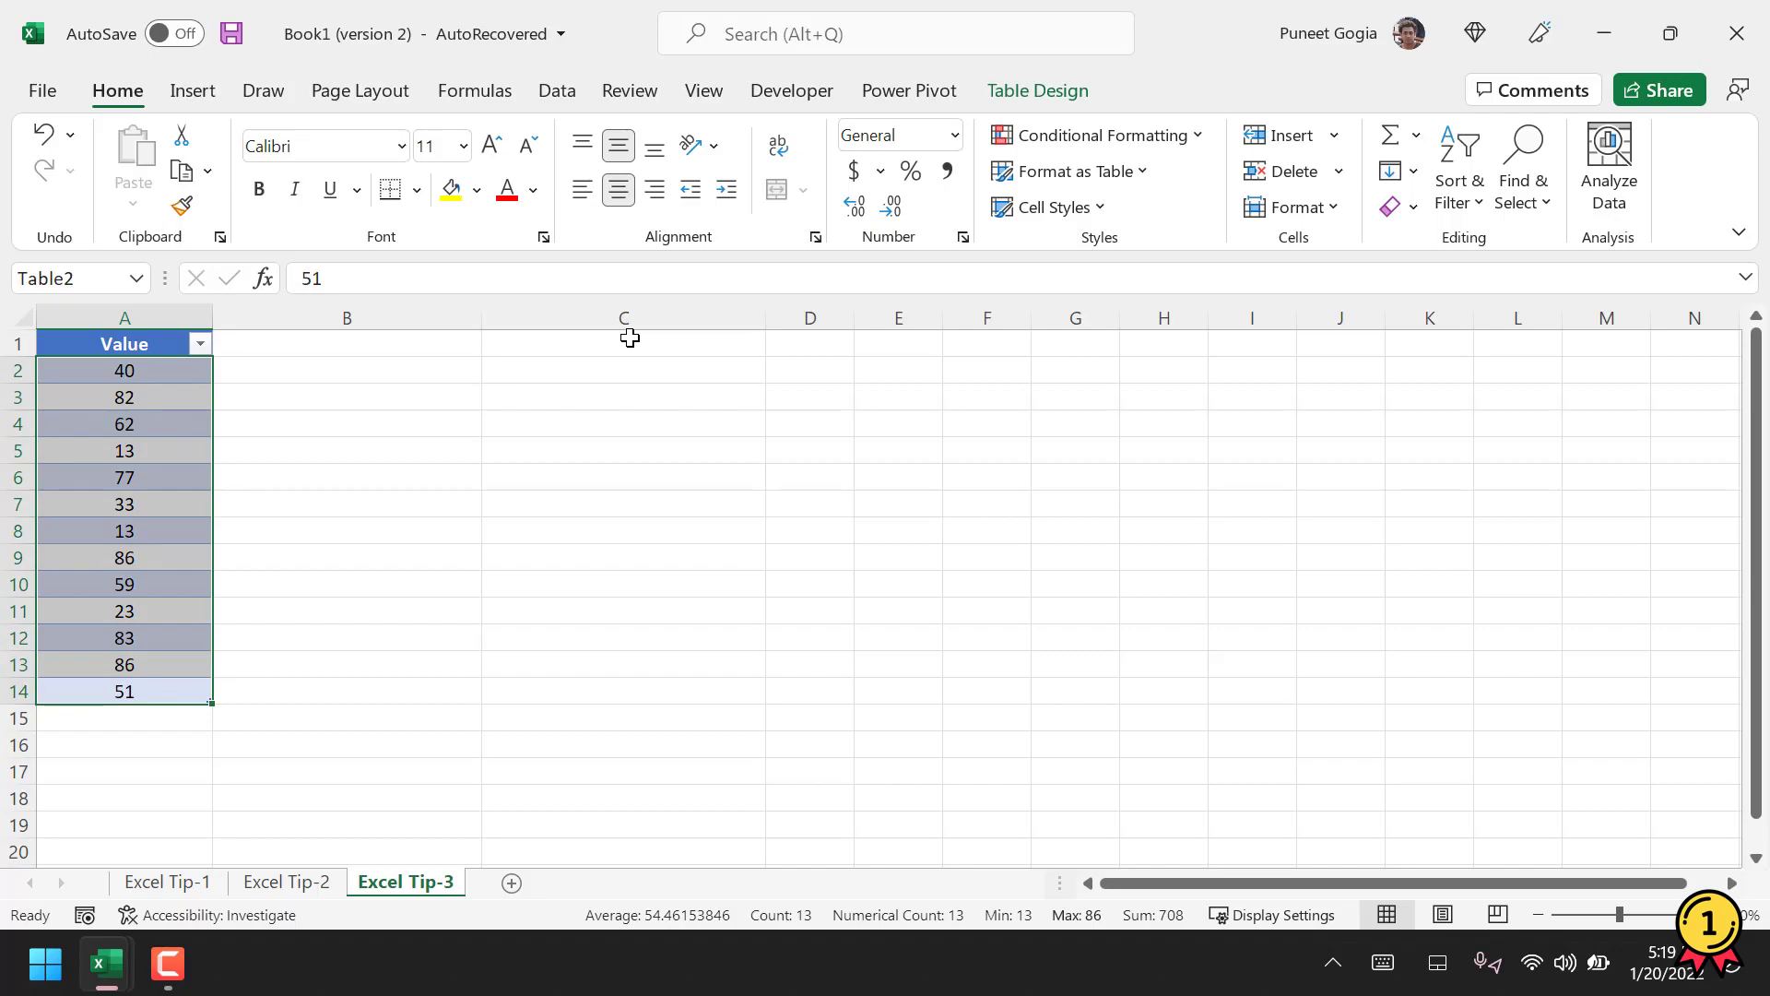
key(ctrl+shift+5)
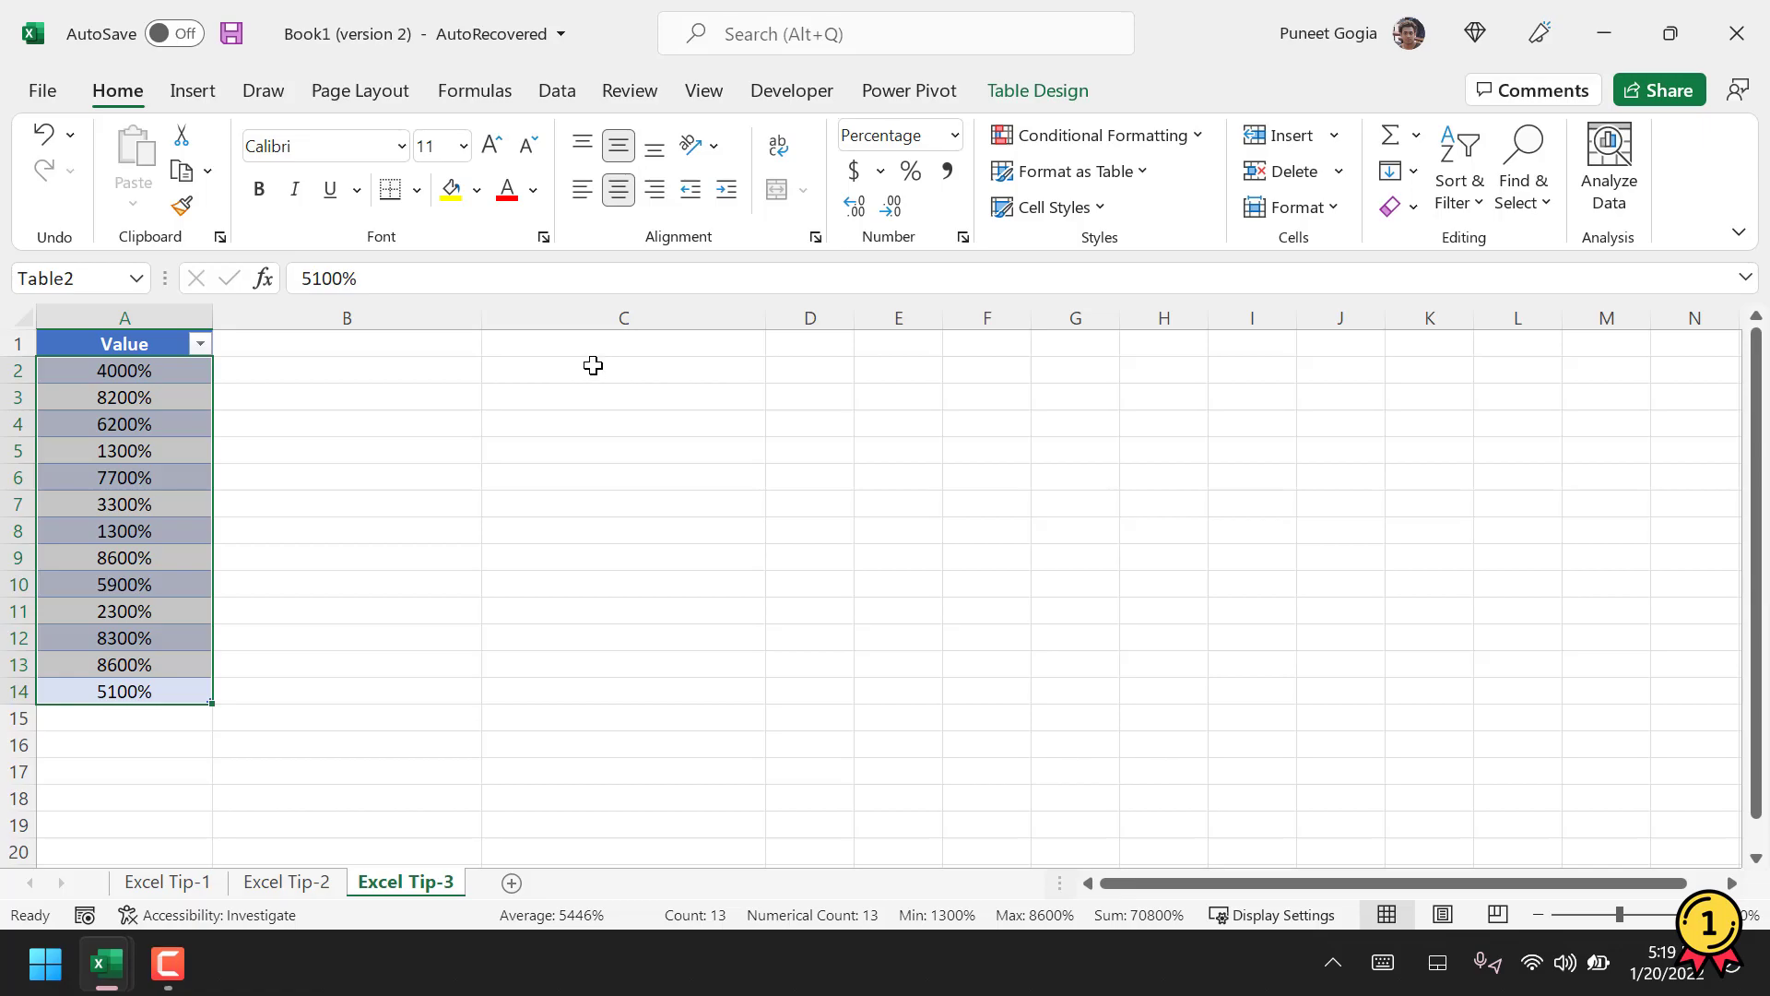
click(535, 369)
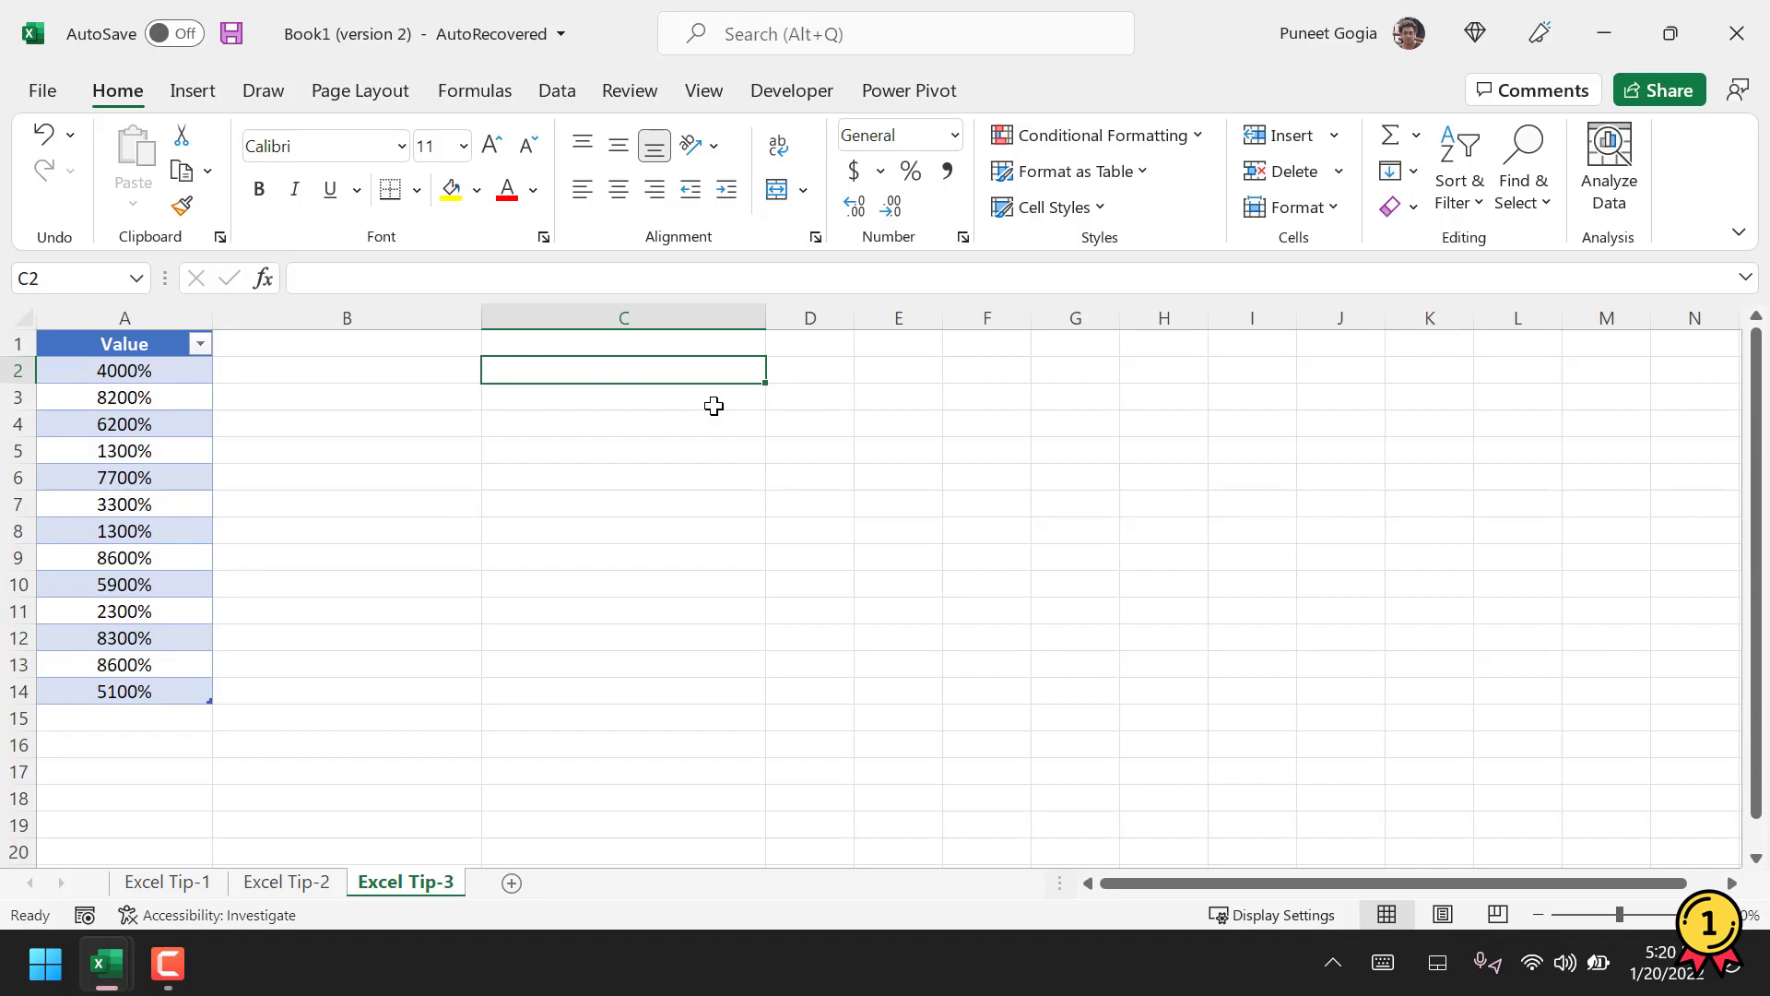
Enter 1% in cell C2 and copy it.
text(1)
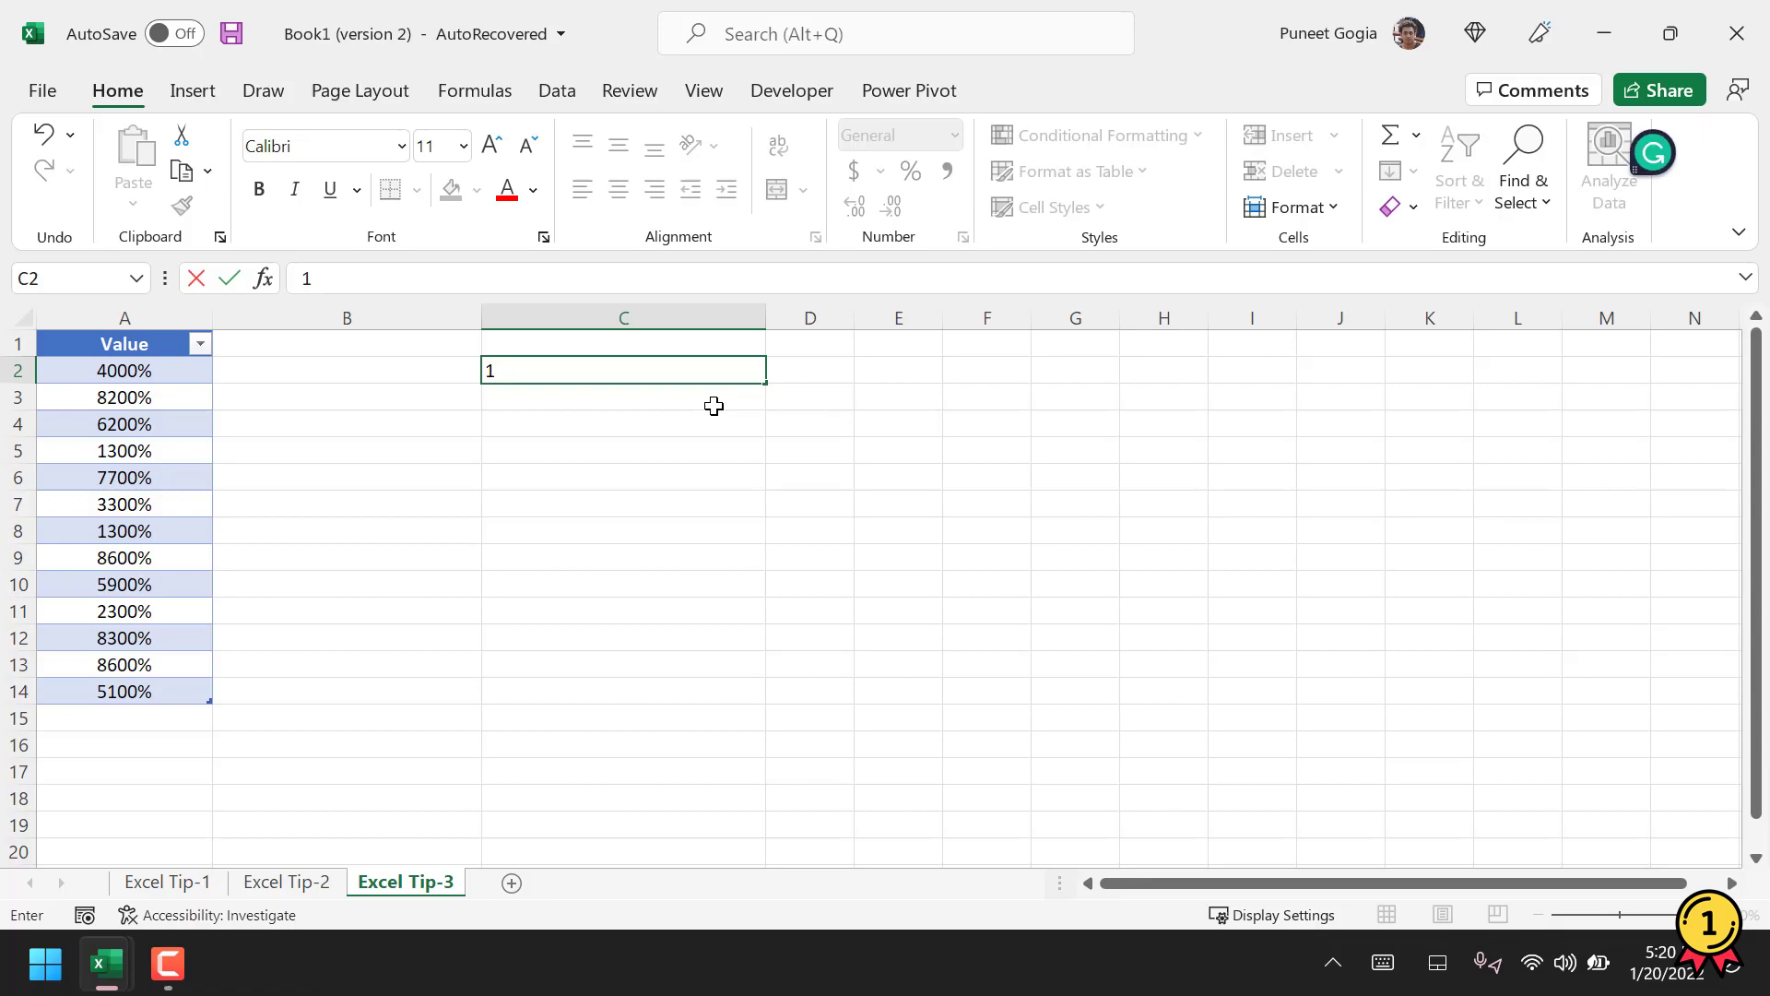
text(%)
key(Return)
key(Up)
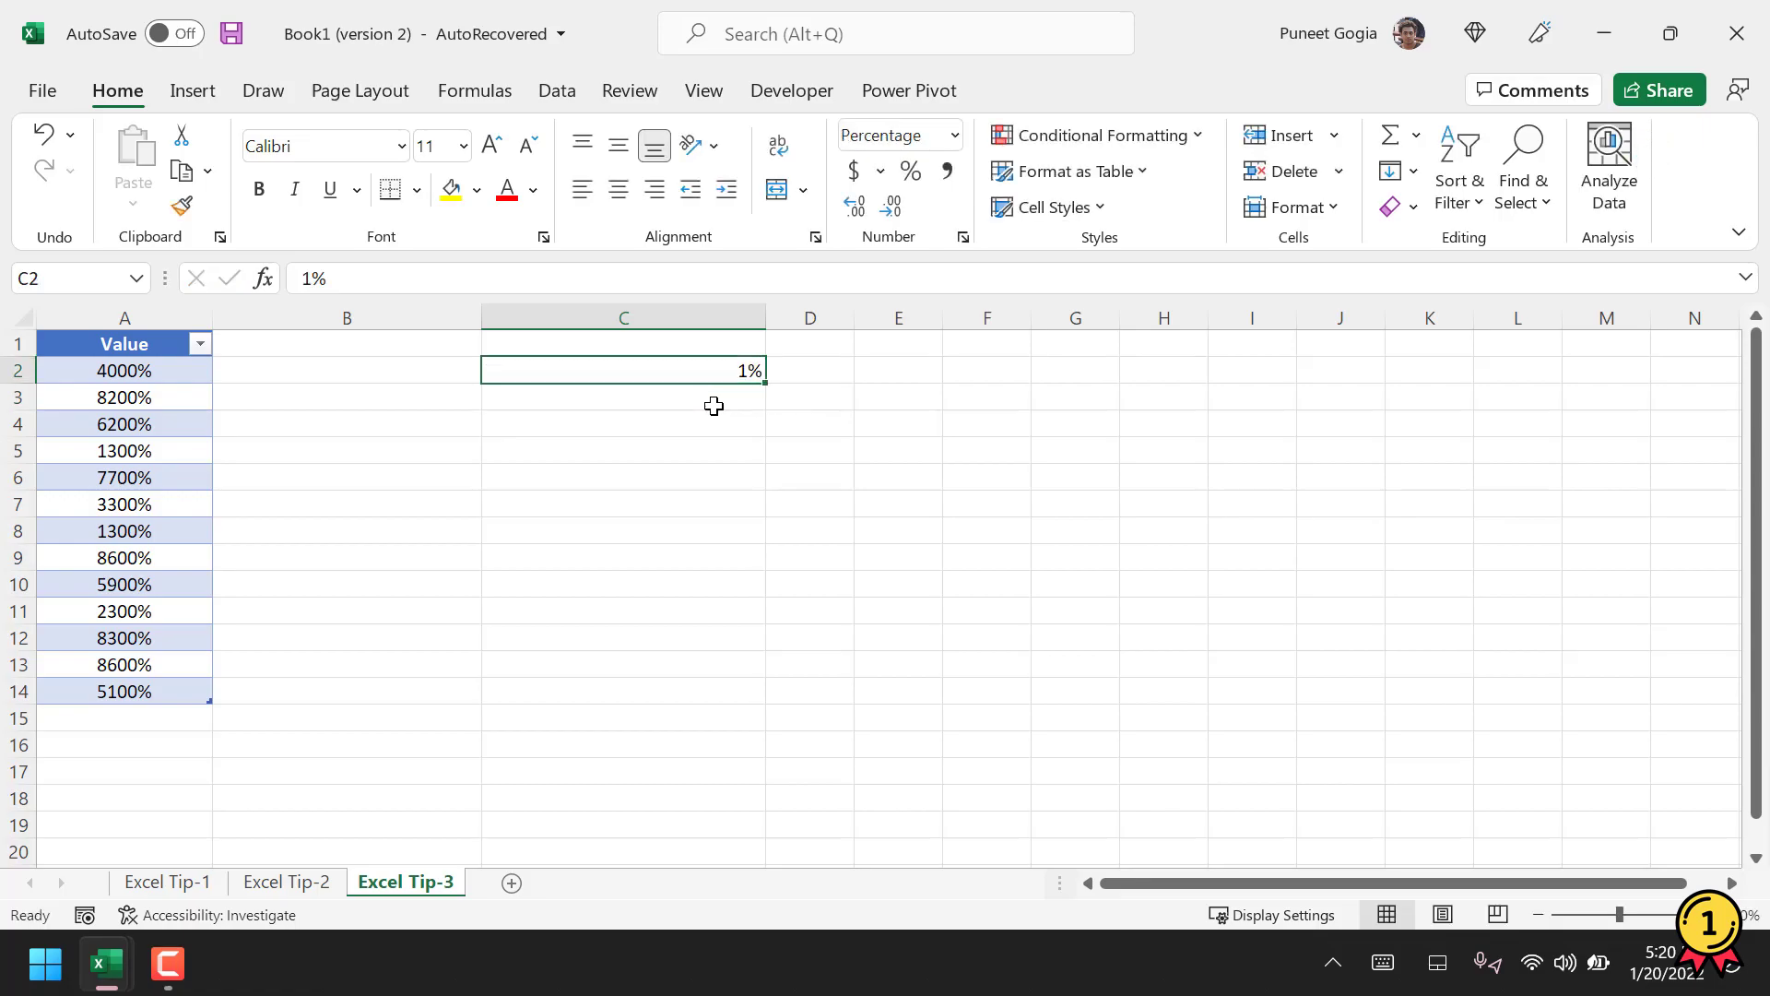
key(ctrl+c)
Paste Special the 1% onto A2:A14 with Values and Multiply, so 4000% becomes 40%.
drag(190, 371, 152, 688)
right_click(153, 690)
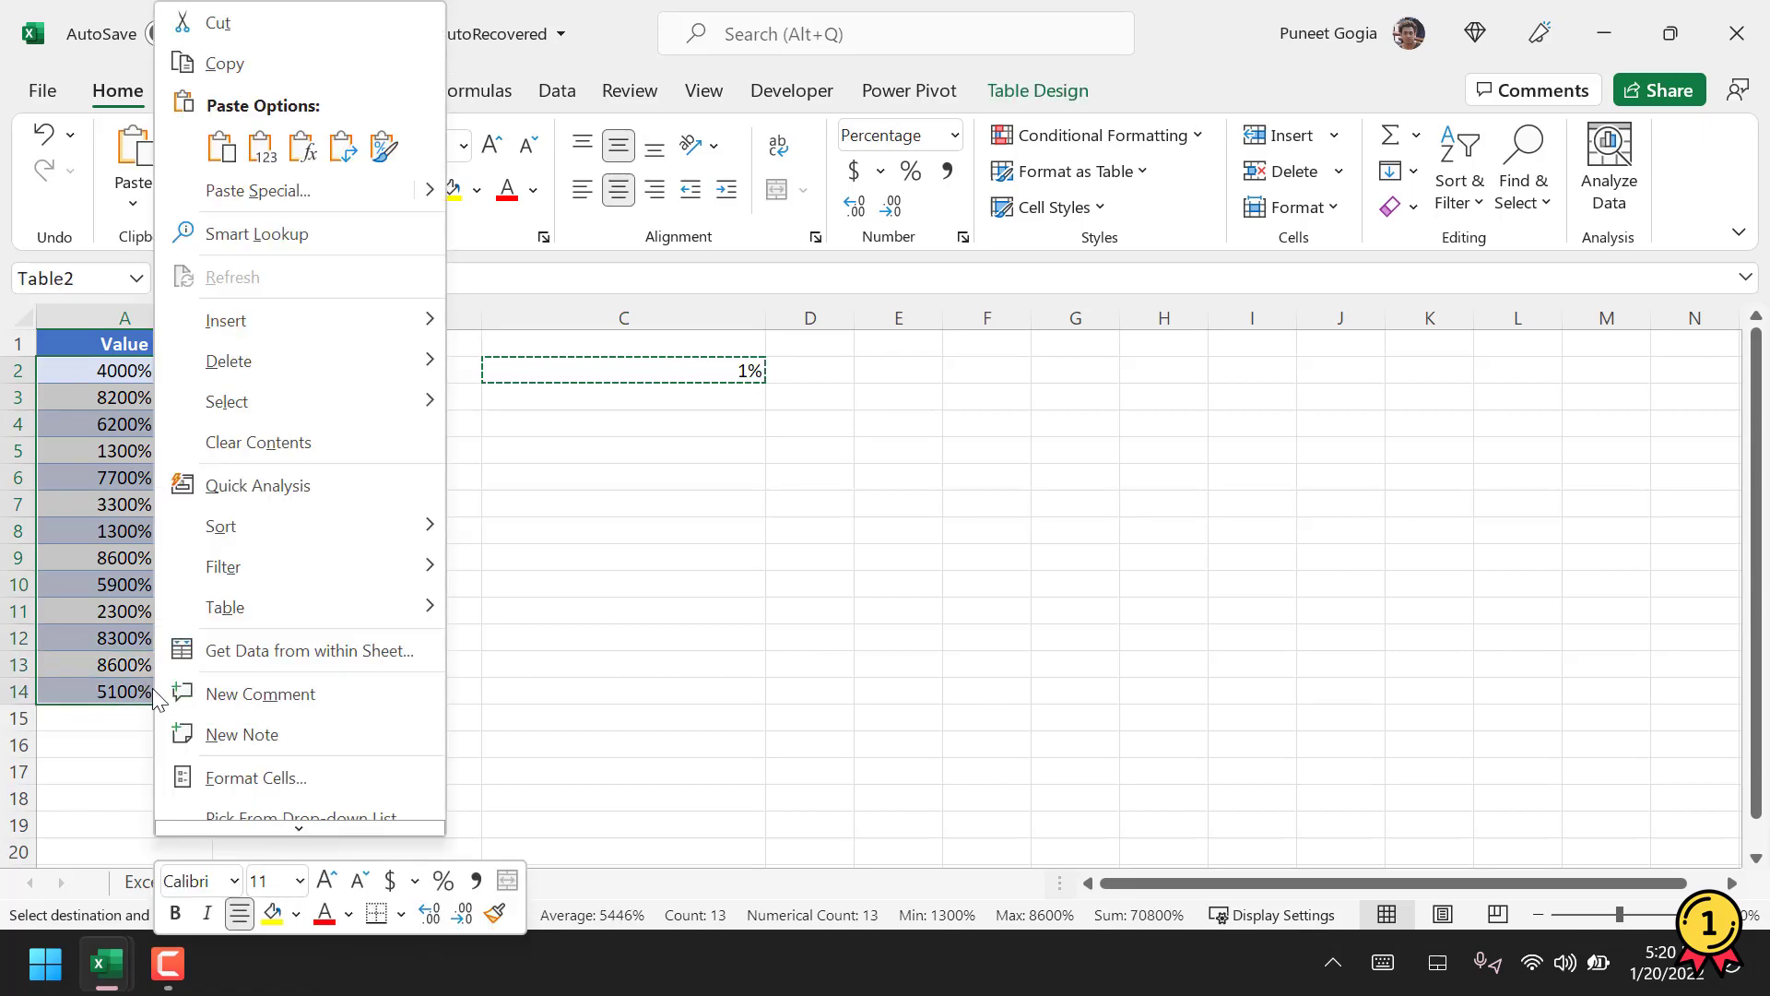
click(266, 193)
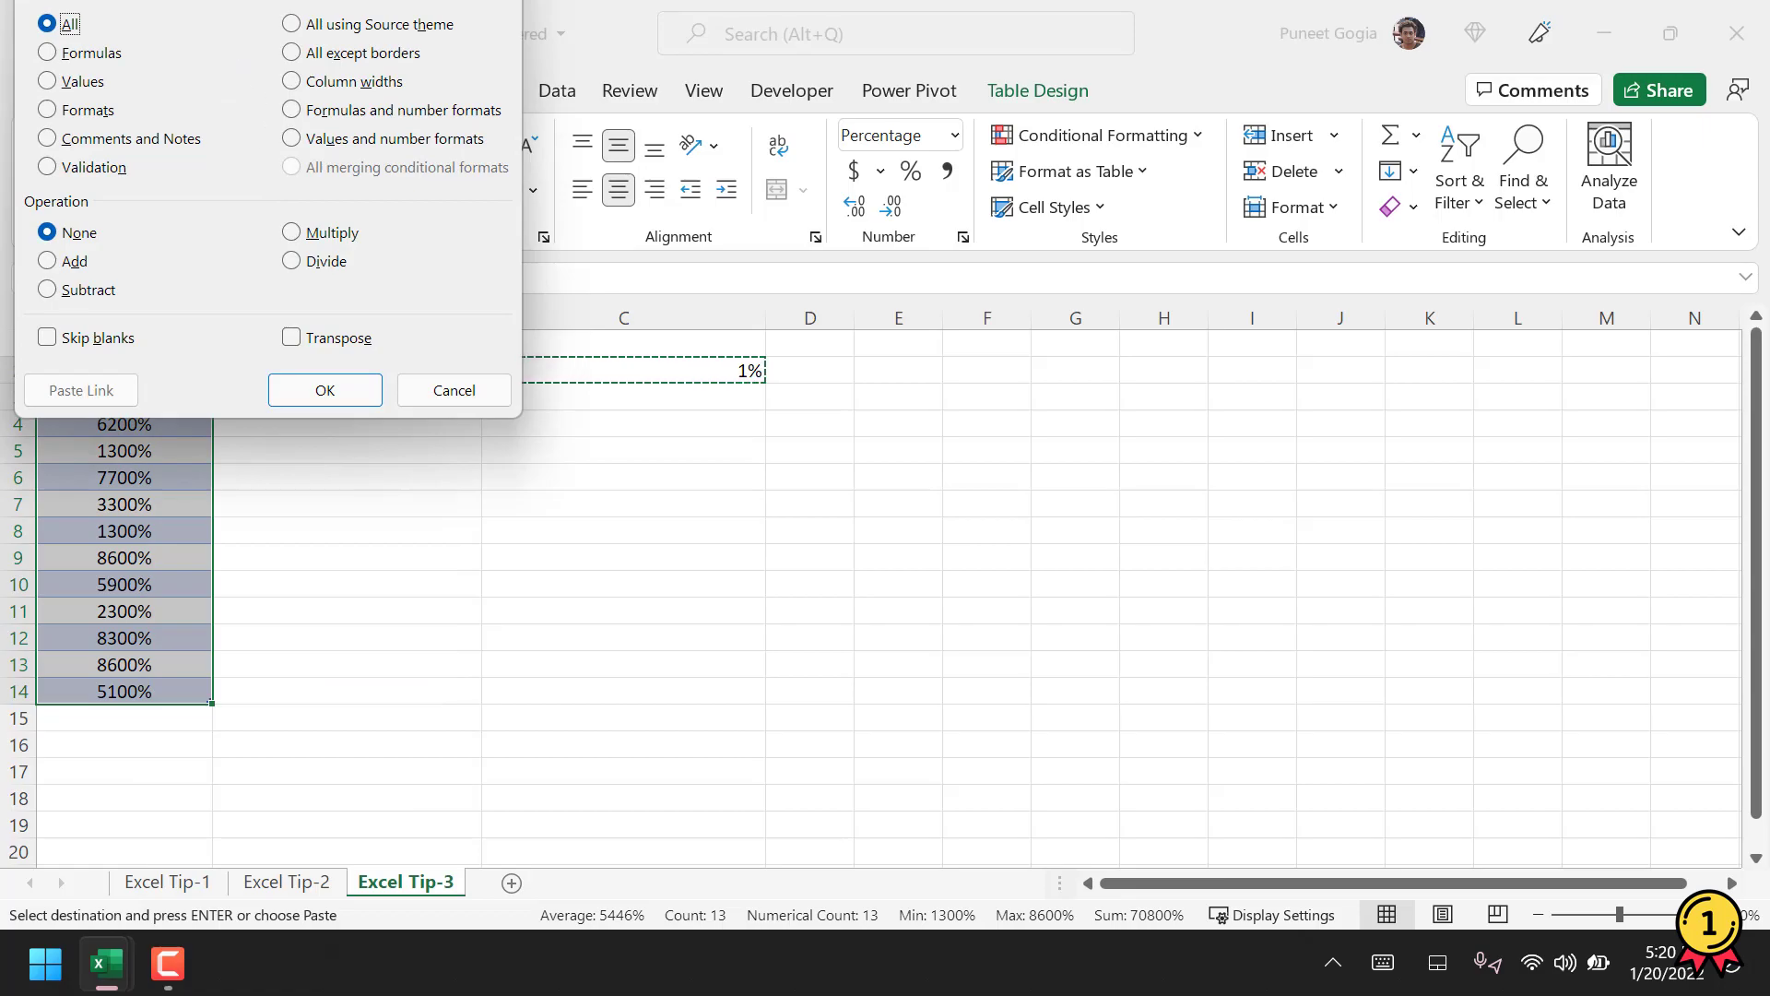
click(524, 447)
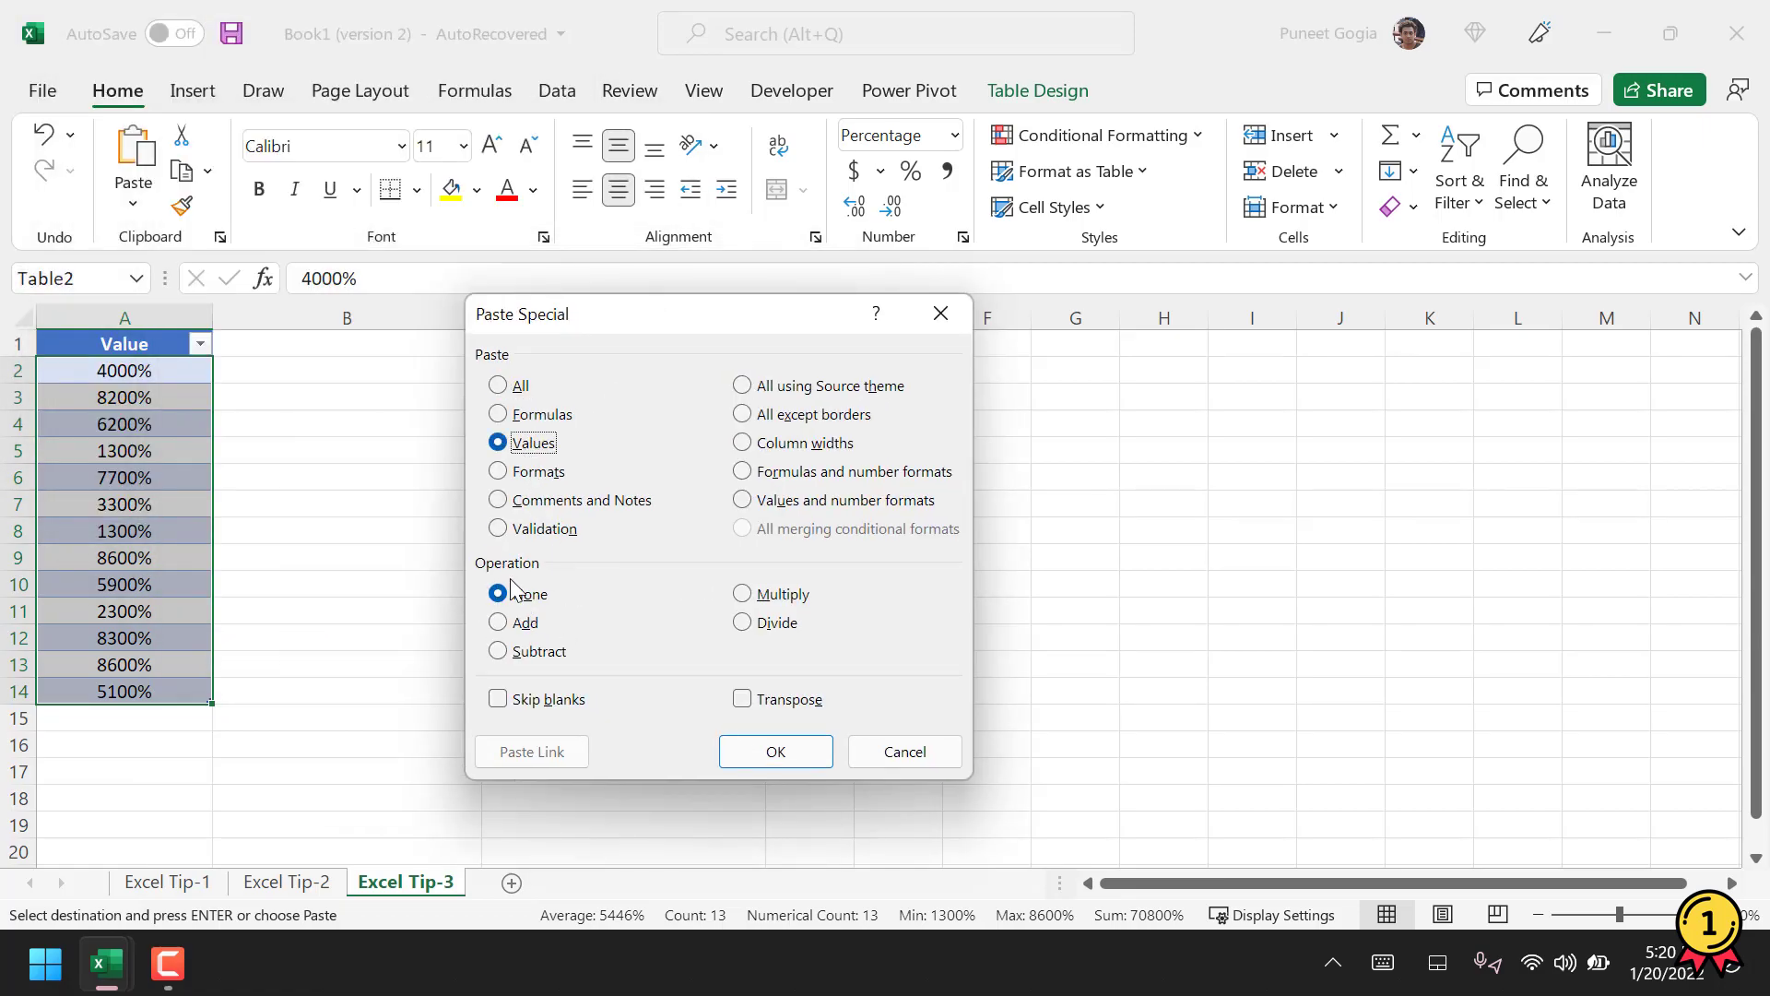
click(743, 595)
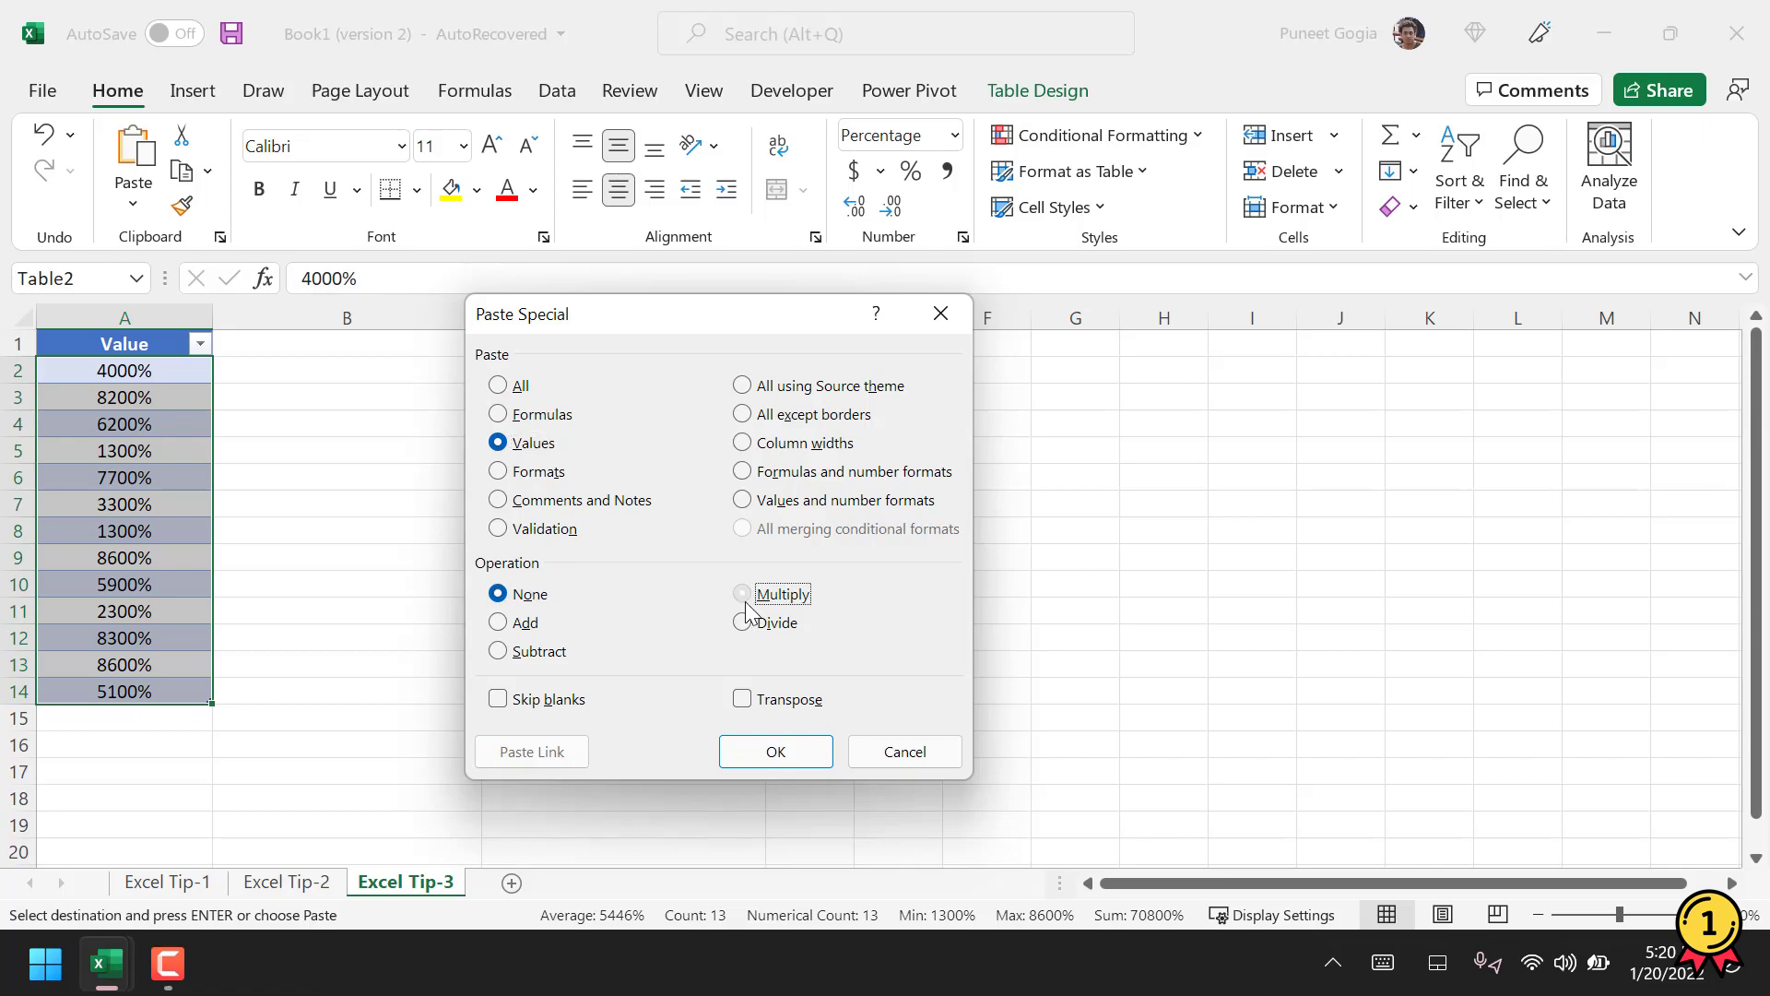
click(777, 751)
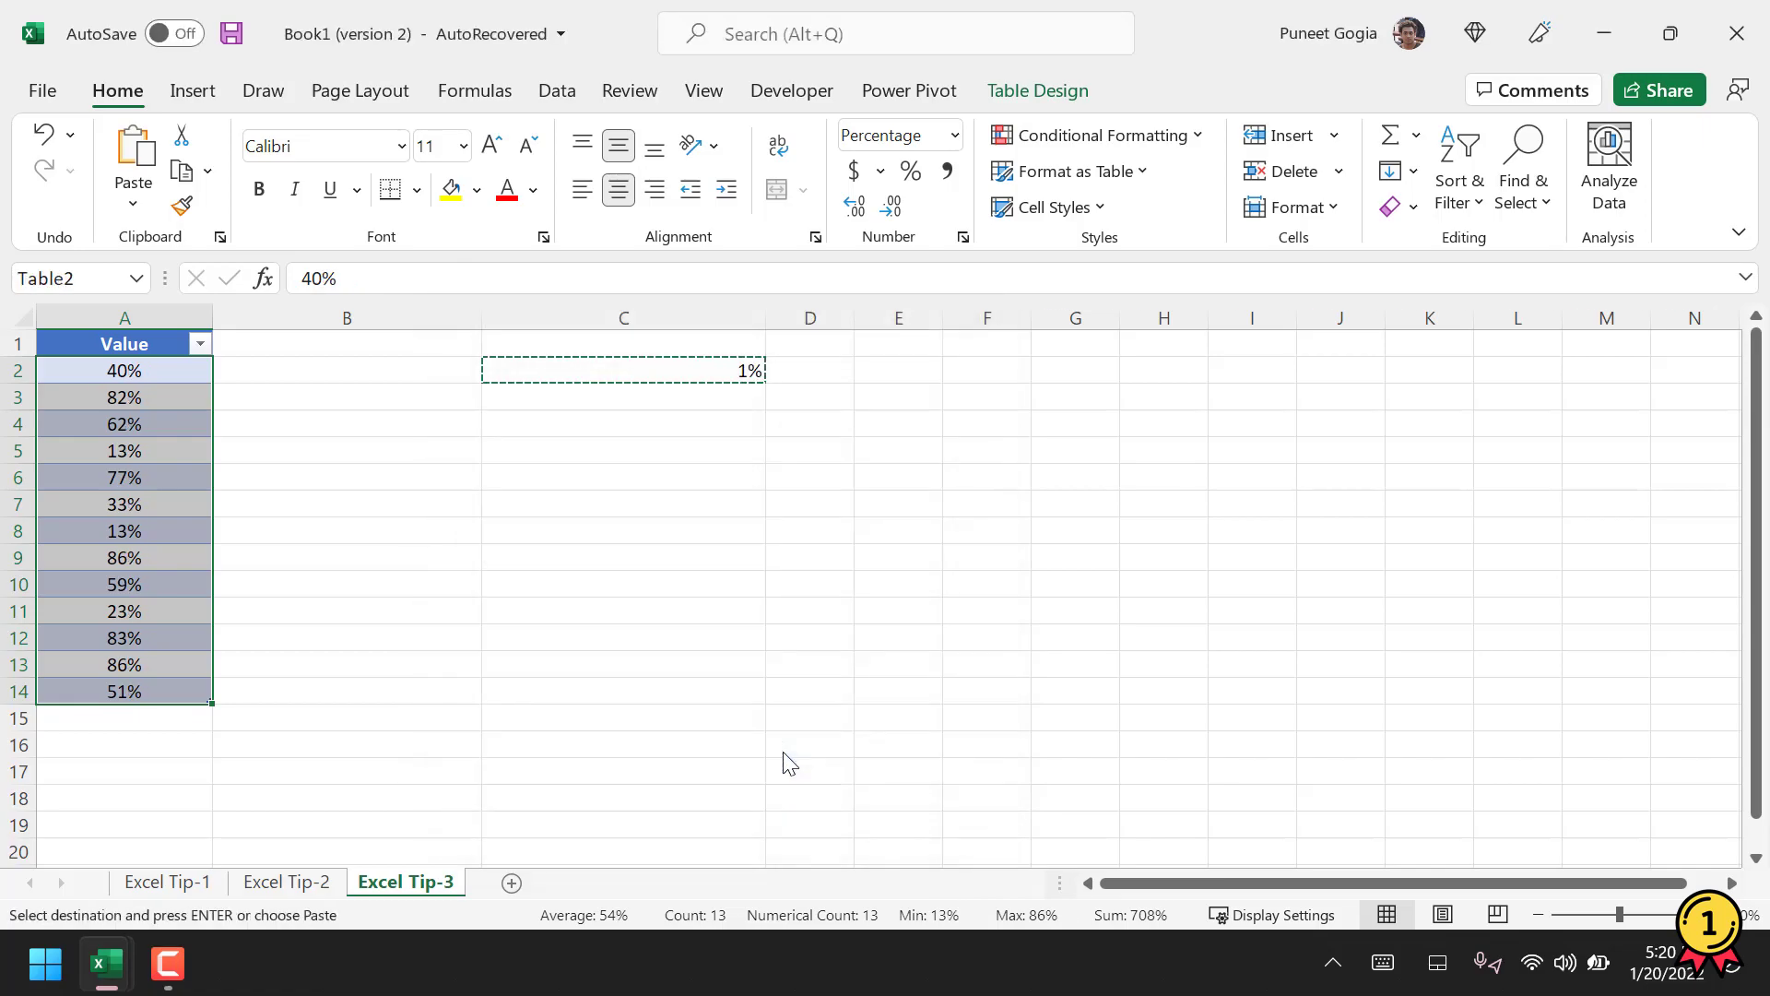
click(780, 694)
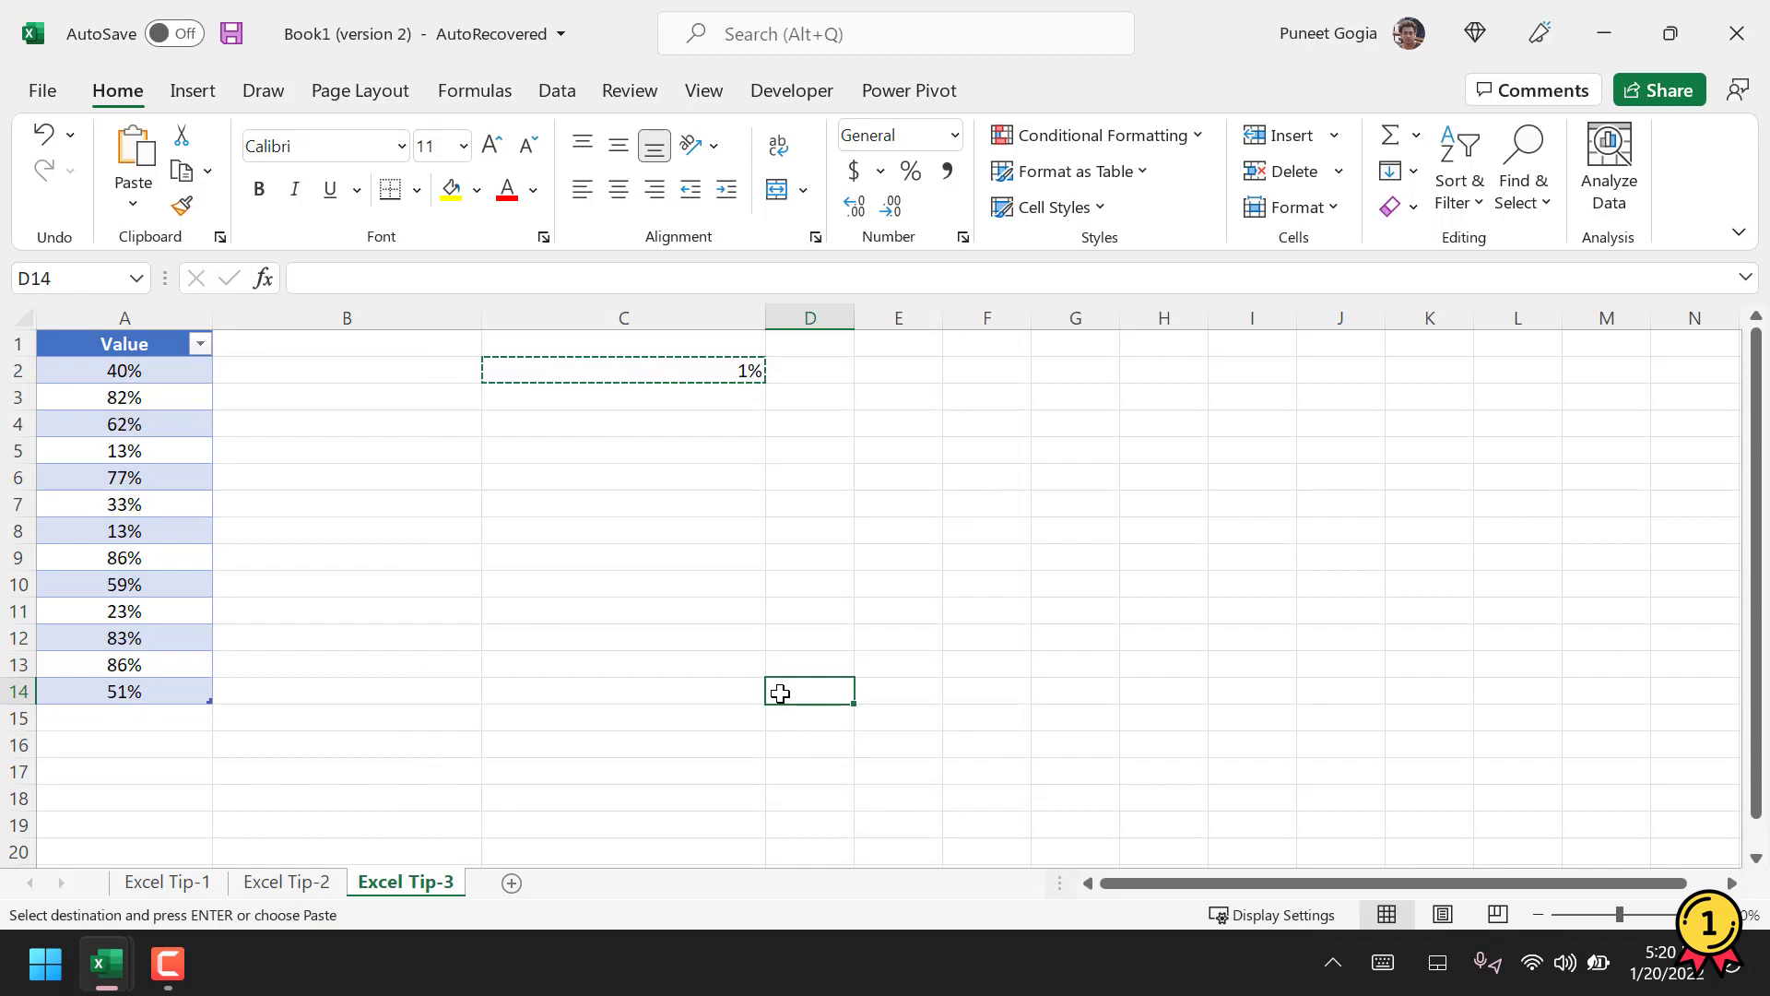